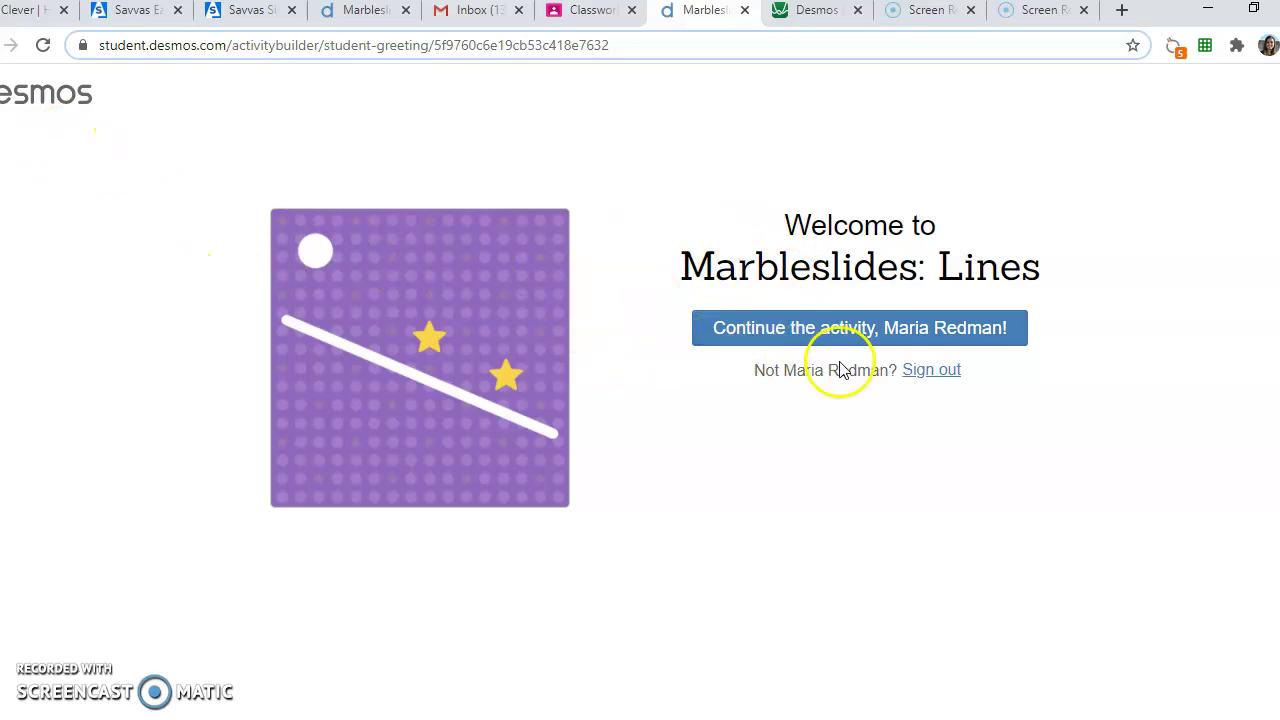
Continue the Marbleslides: Lines activity and launch the marbles on the first screen.
left_click(935, 344)
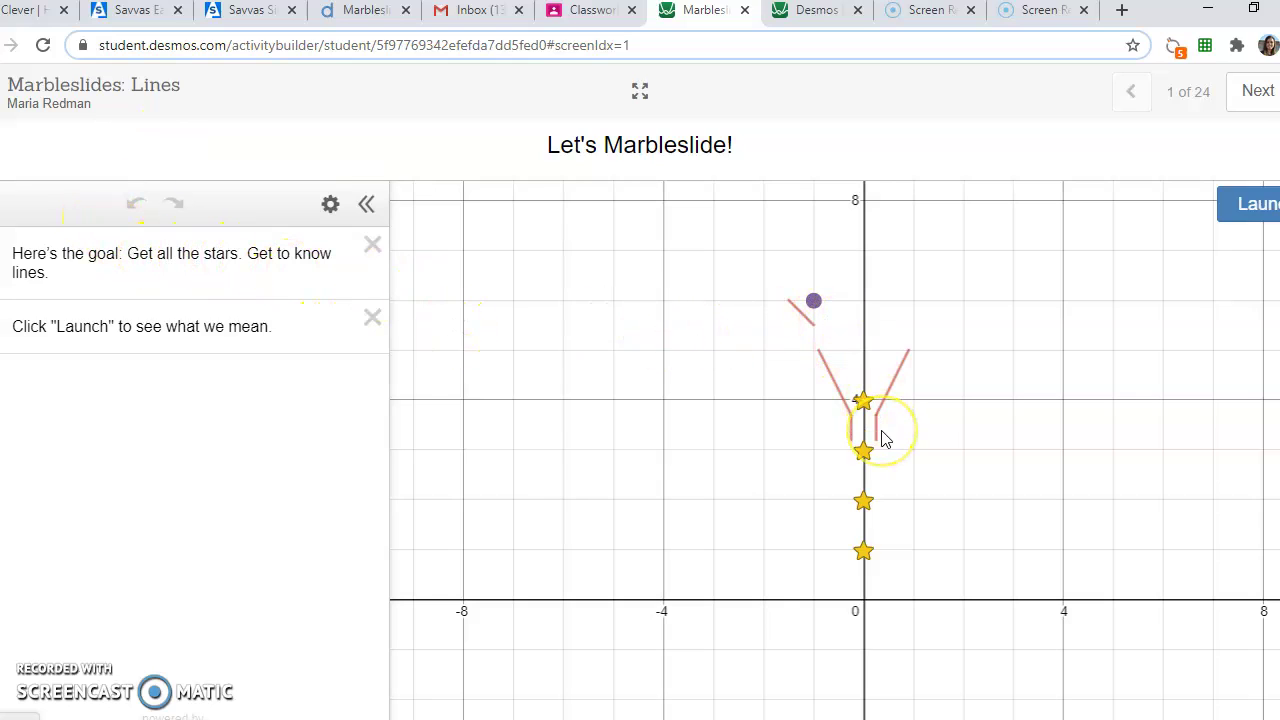
left_click(1258, 200)
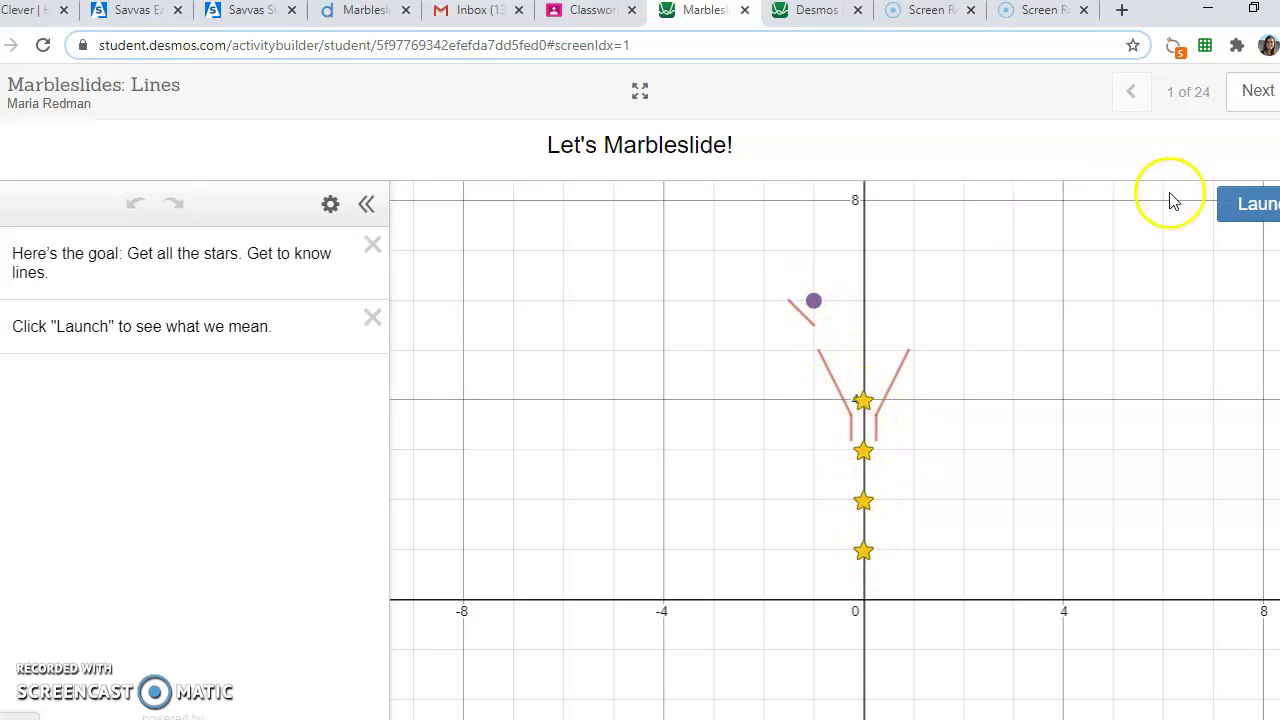
left_click(1254, 204)
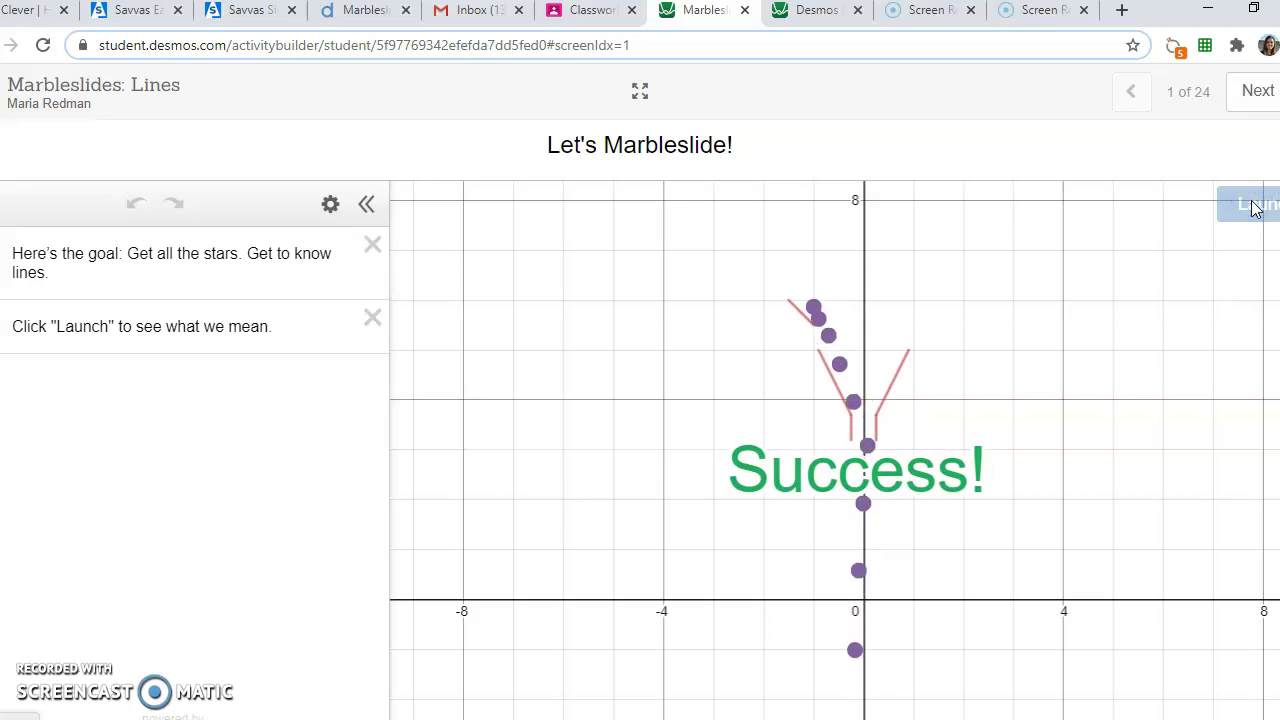
On Fix It #1, remove the m slider, set the line to y = 1/2x + 1 and launch the marbles.
left_click(1239, 95)
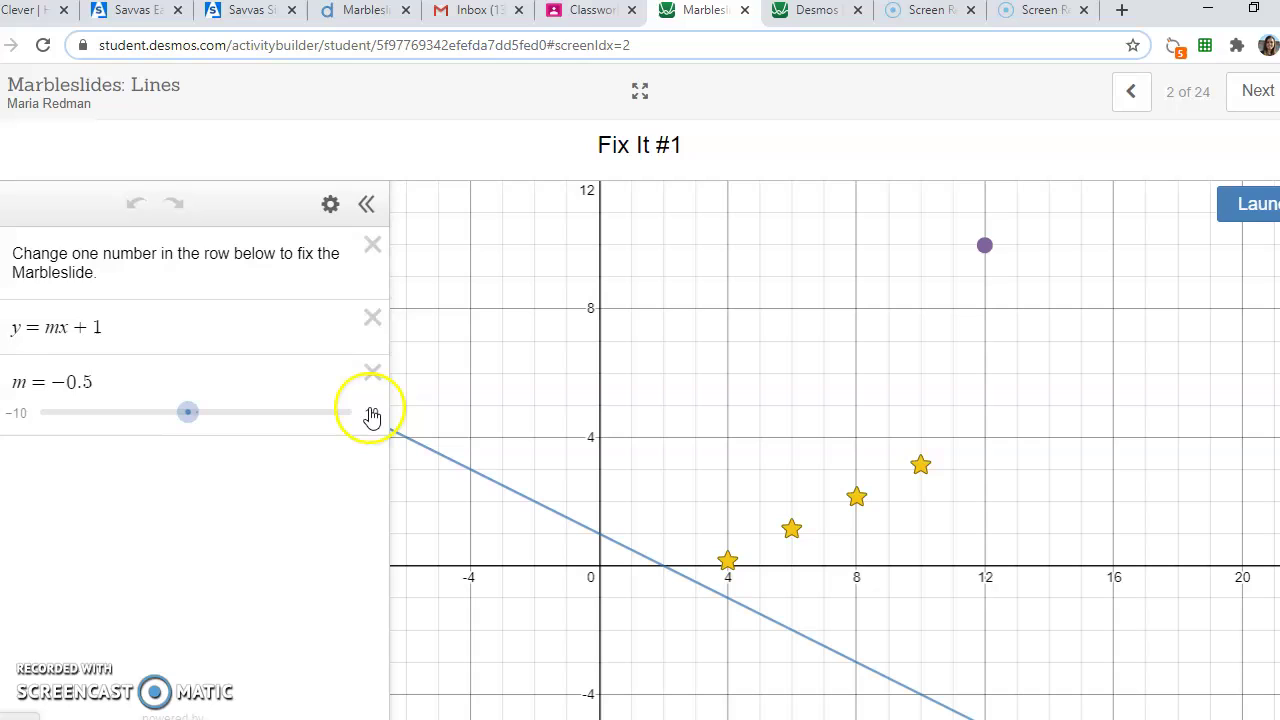
left_click(356, 365)
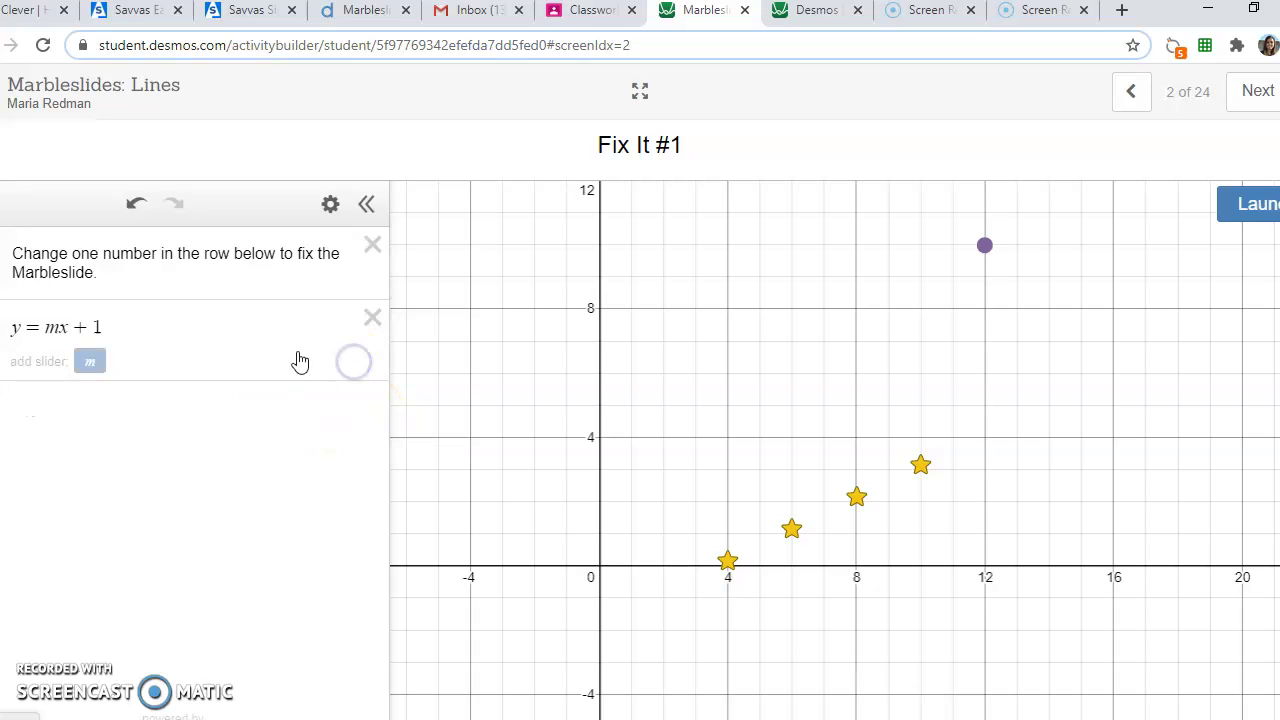
left_click(48, 334)
key("Delete")
type("1/2")
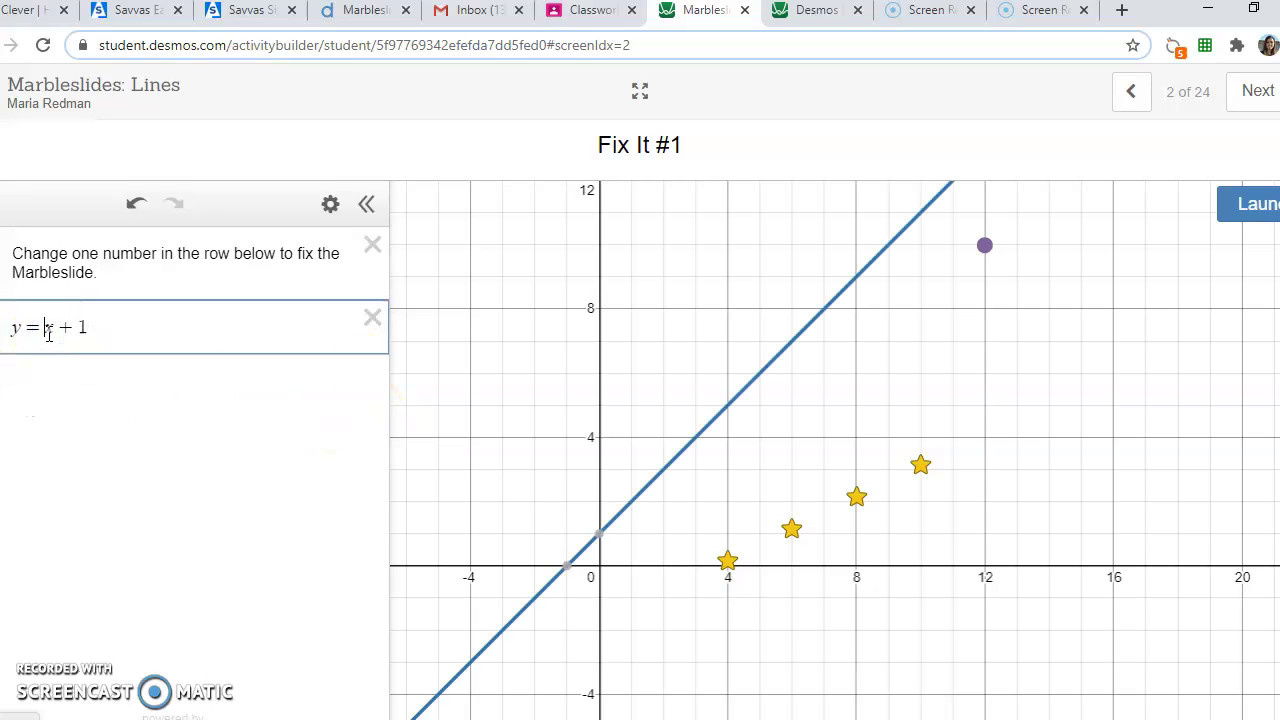
left_click(218, 440)
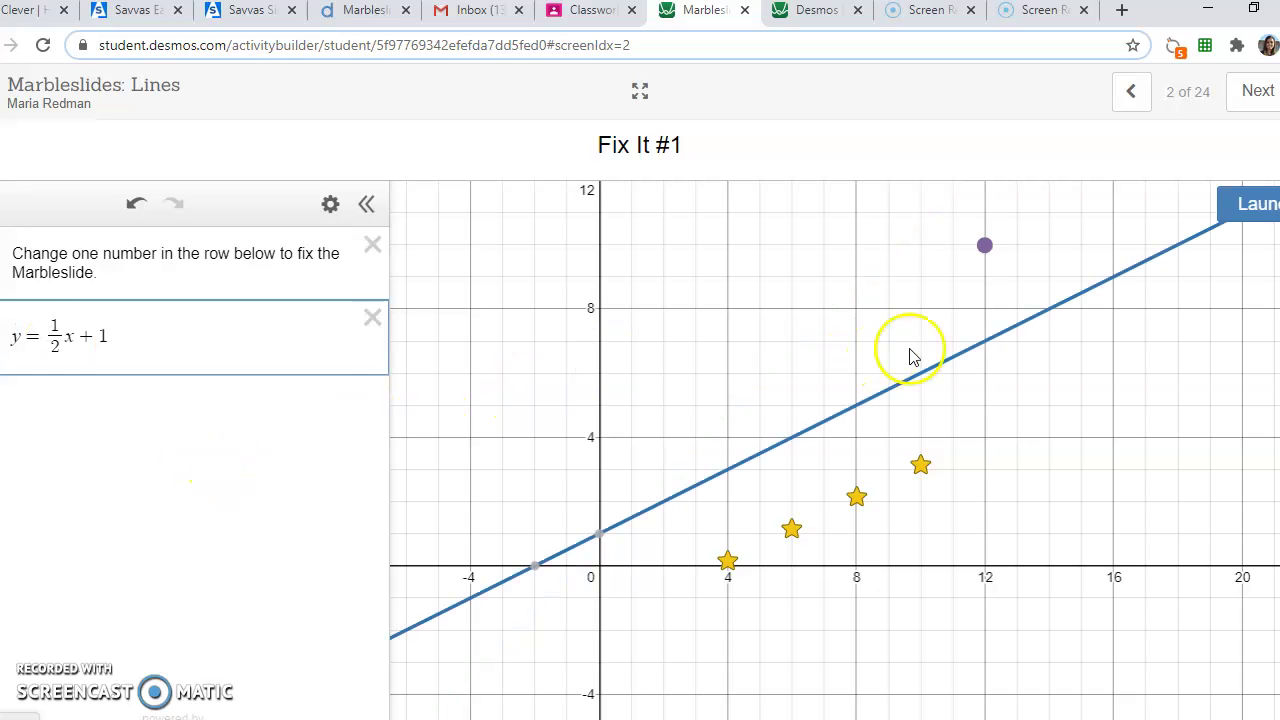
left_click(1245, 205)
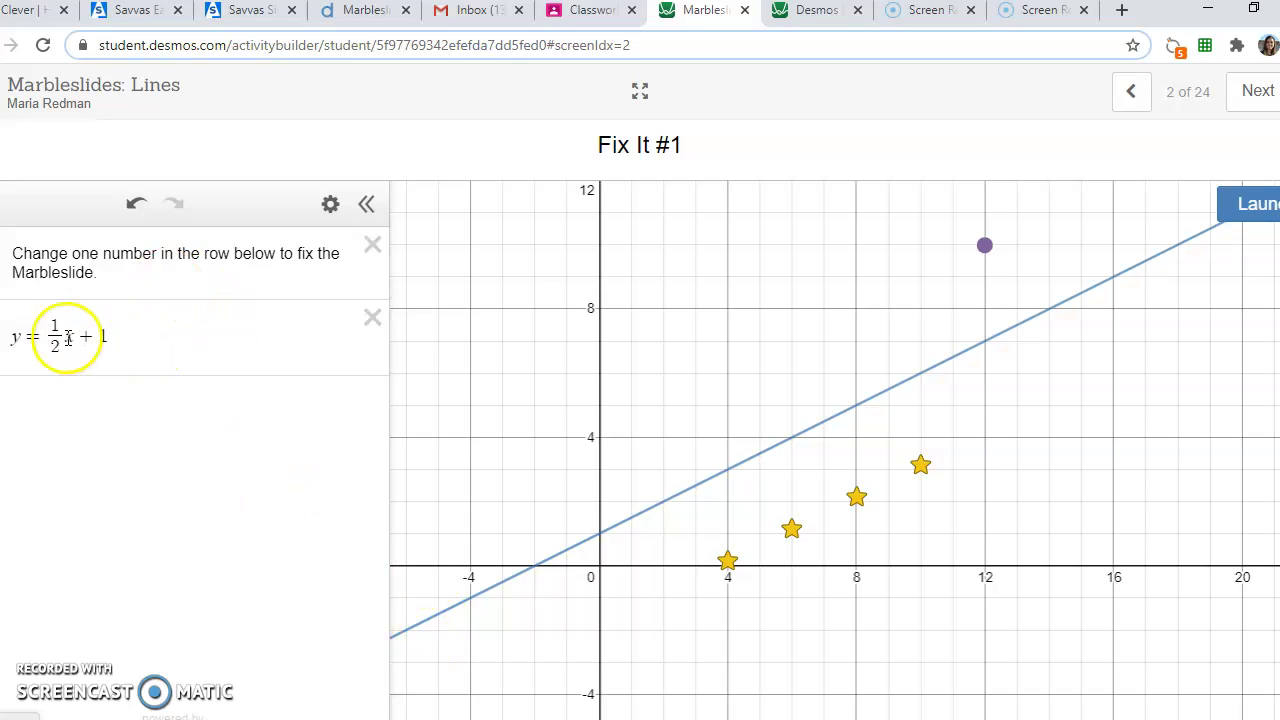
Replace the line's slope with the variable m, add a slider for it and move it to 1.4.
left_click(43, 330)
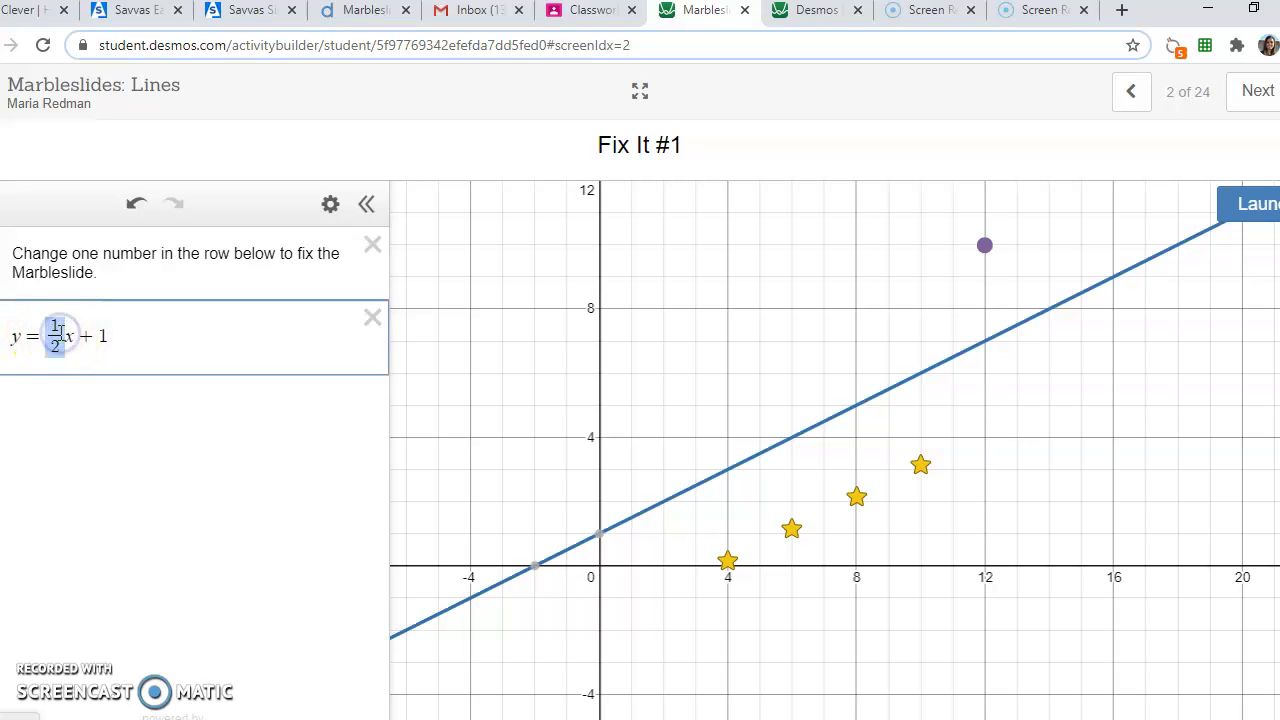
left_click_drag(74, 336, 129, 334)
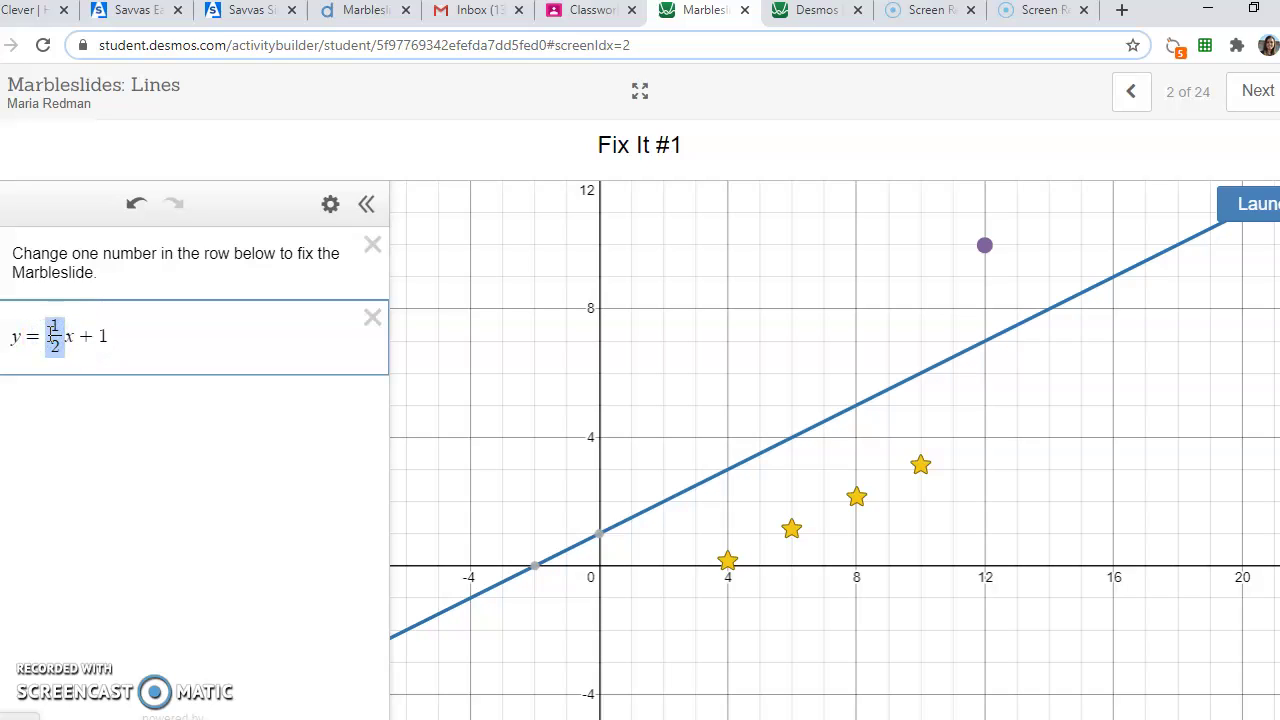
type("m")
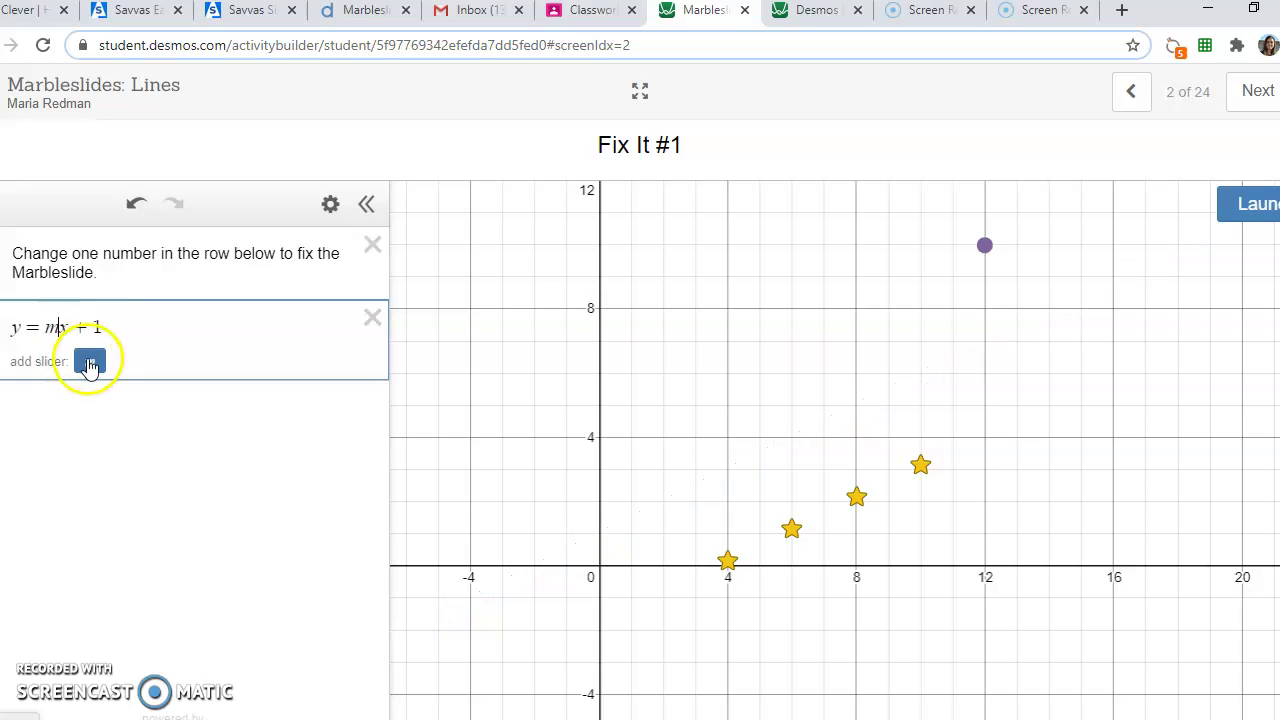
left_click(89, 362)
mouse_move(212, 414)
left_mouse_down()
mouse_move(298, 414)
mouse_move(63, 434)
mouse_move(220, 424)
left_mouse_up()
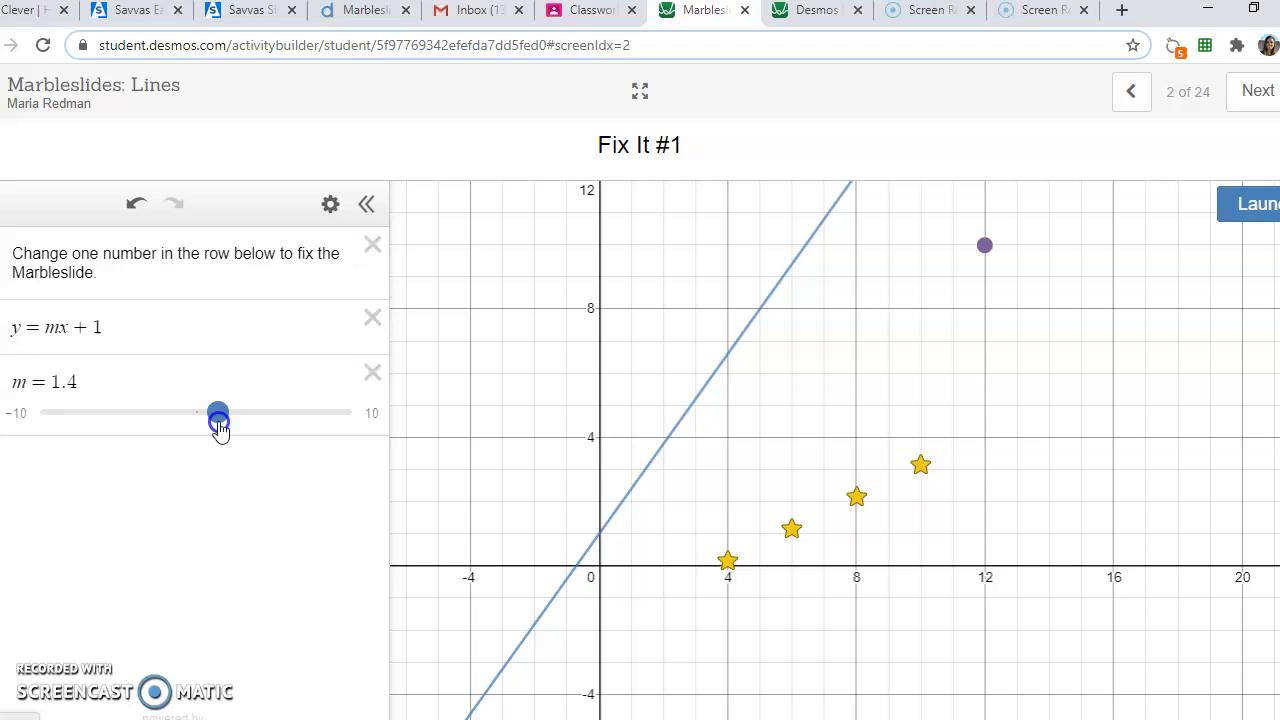
Set the line's slope back to 1/2 and delete the m slider.
left_click(64, 333)
type("1/2")
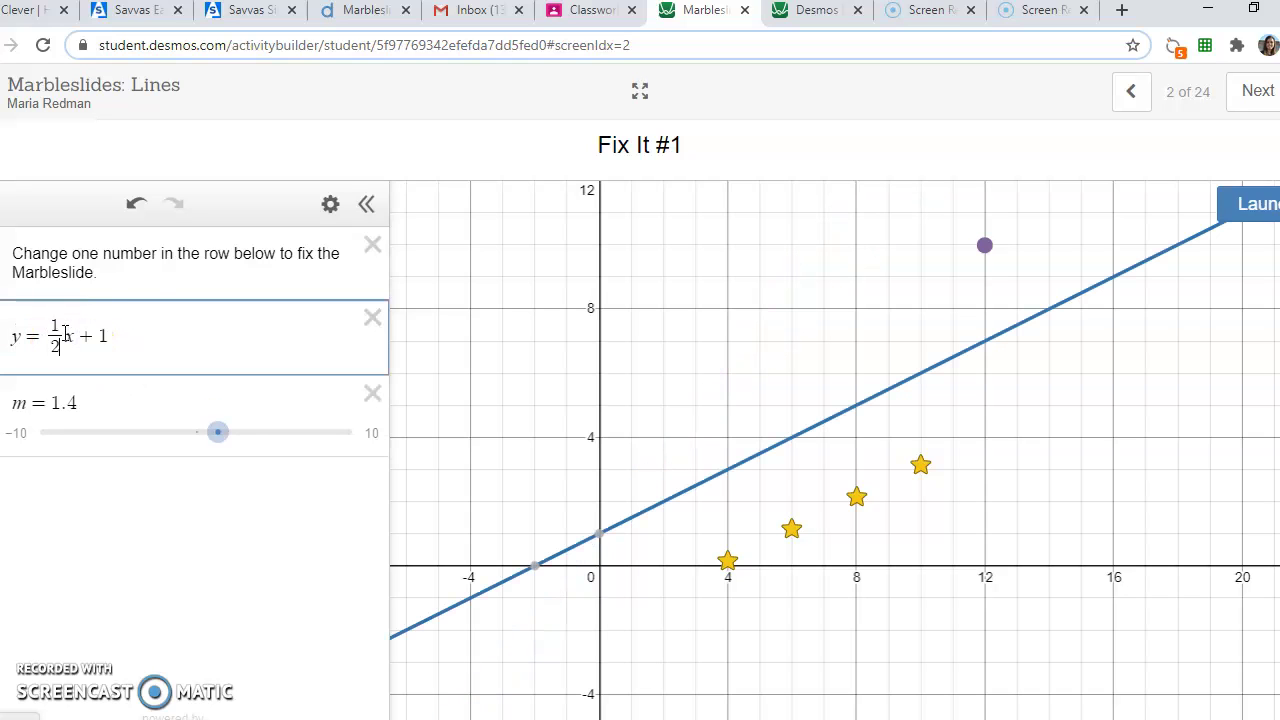
left_click(370, 395)
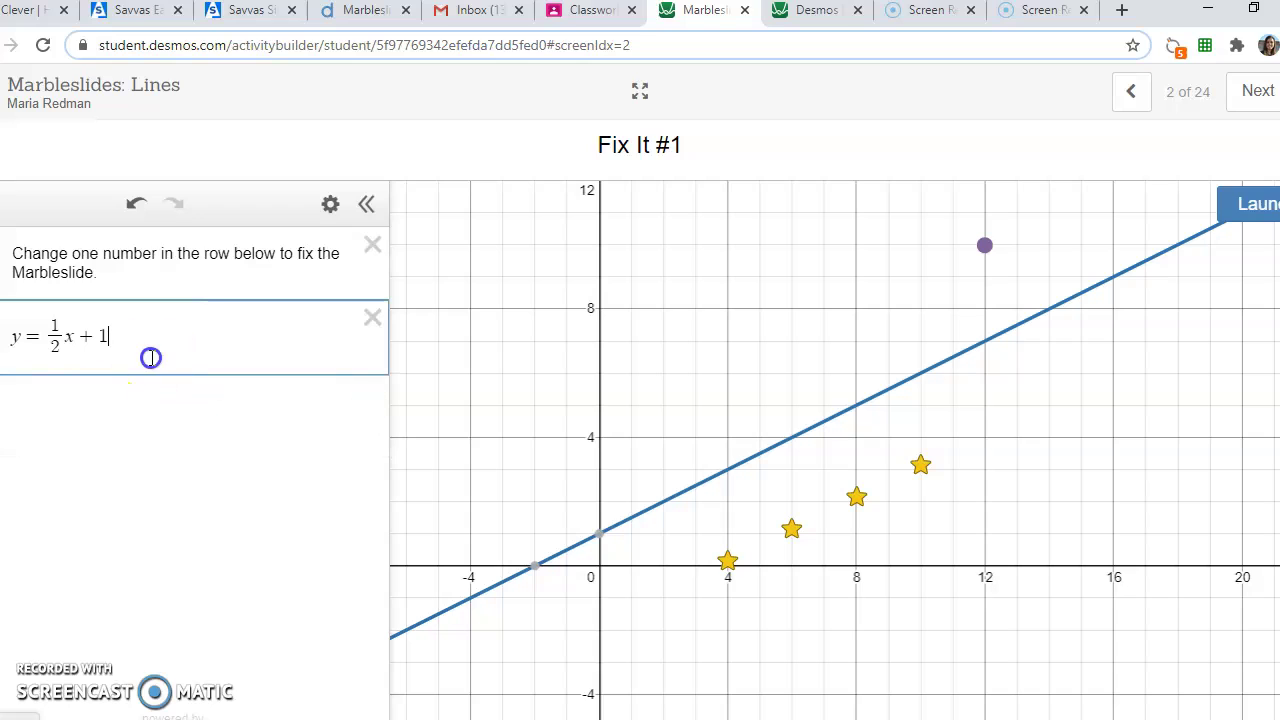
Replace the line's constant with the variable b, add a slider for it and move it to -2.
key("BackSpace")
type("b")
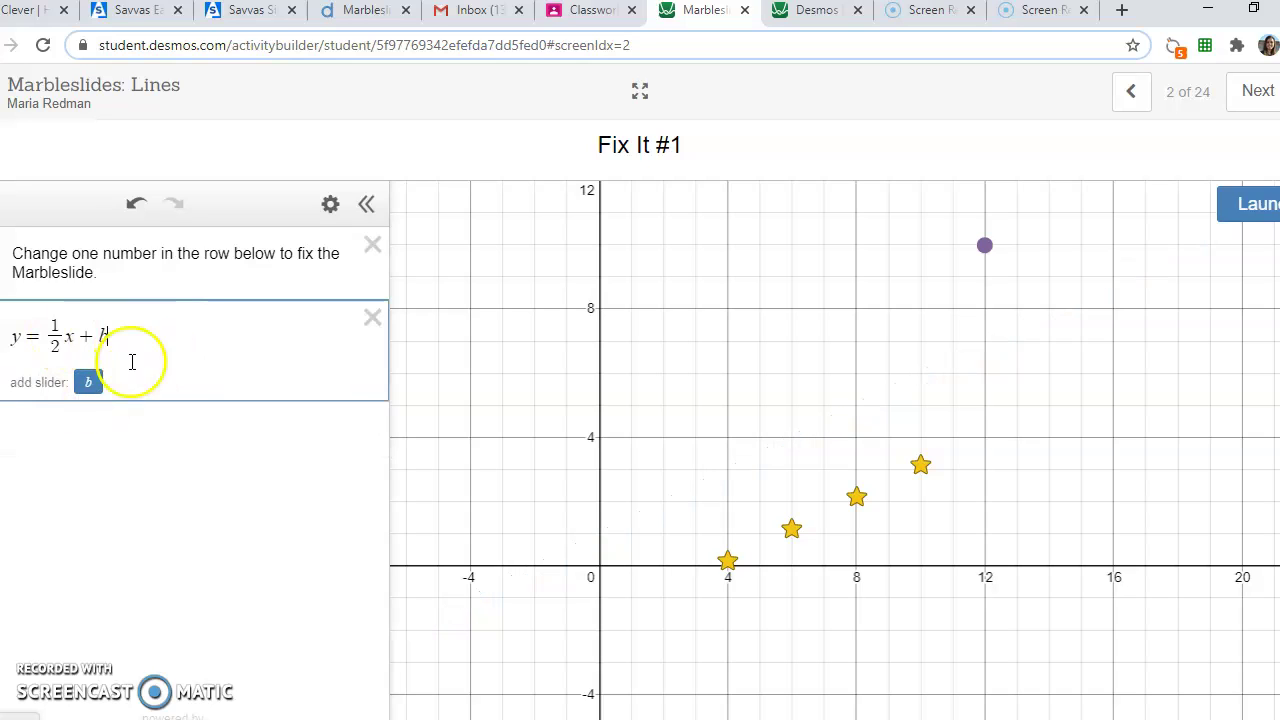
left_click(89, 384)
left_click(215, 432)
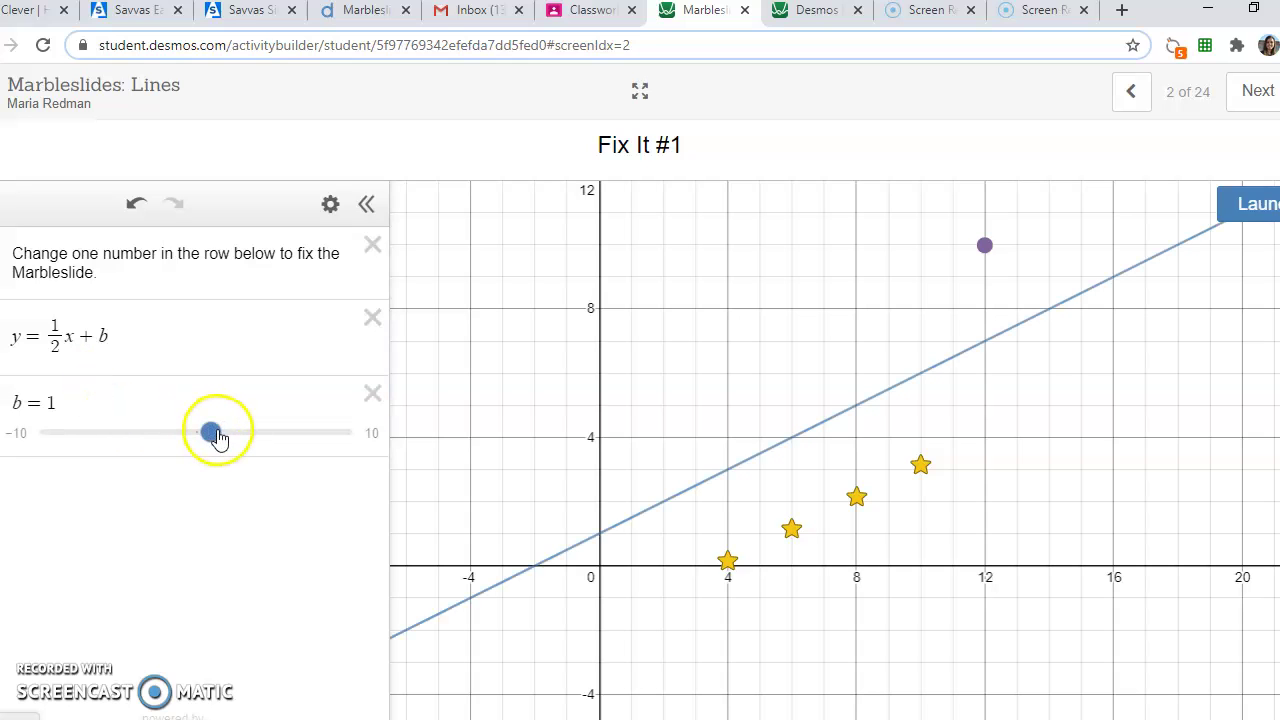
left_click_drag(215, 437, 164, 437)
Change the equation to y = 1/2x - 2 and delete the b slider.
left_click(127, 337)
key("BackSpace")
key("BackSpace")
type("-")
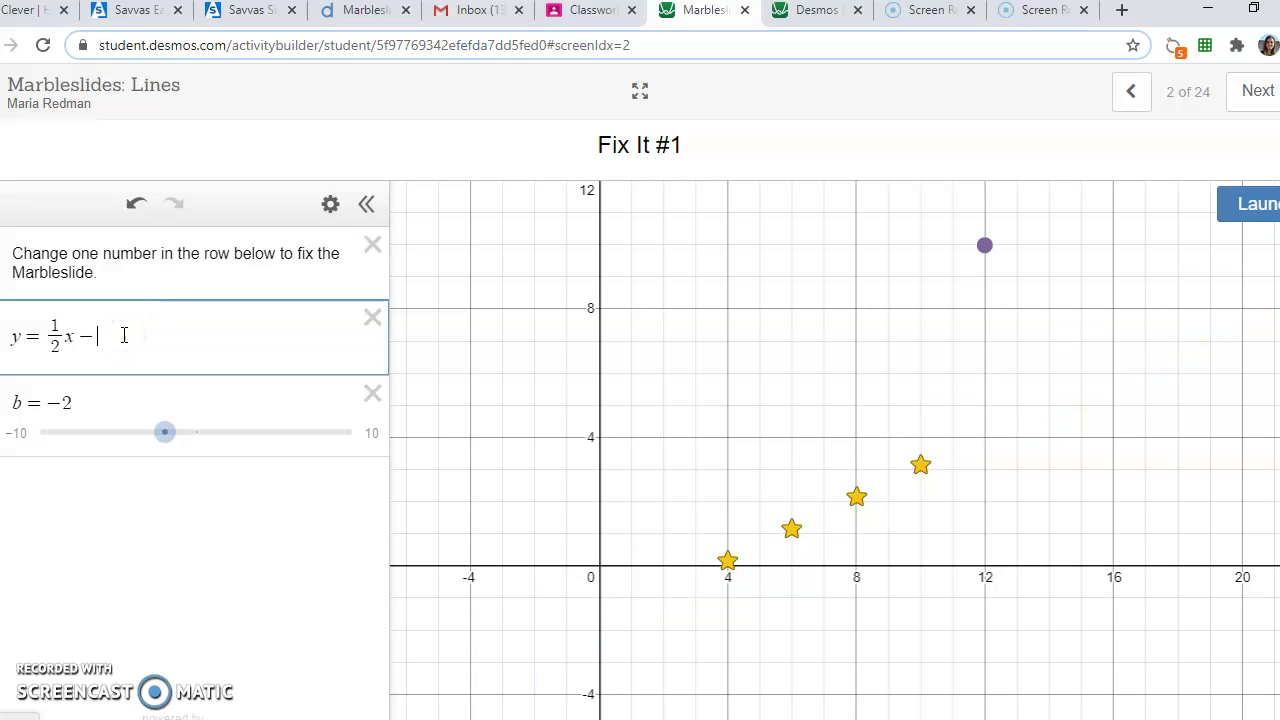
type("2")
left_click(355, 393)
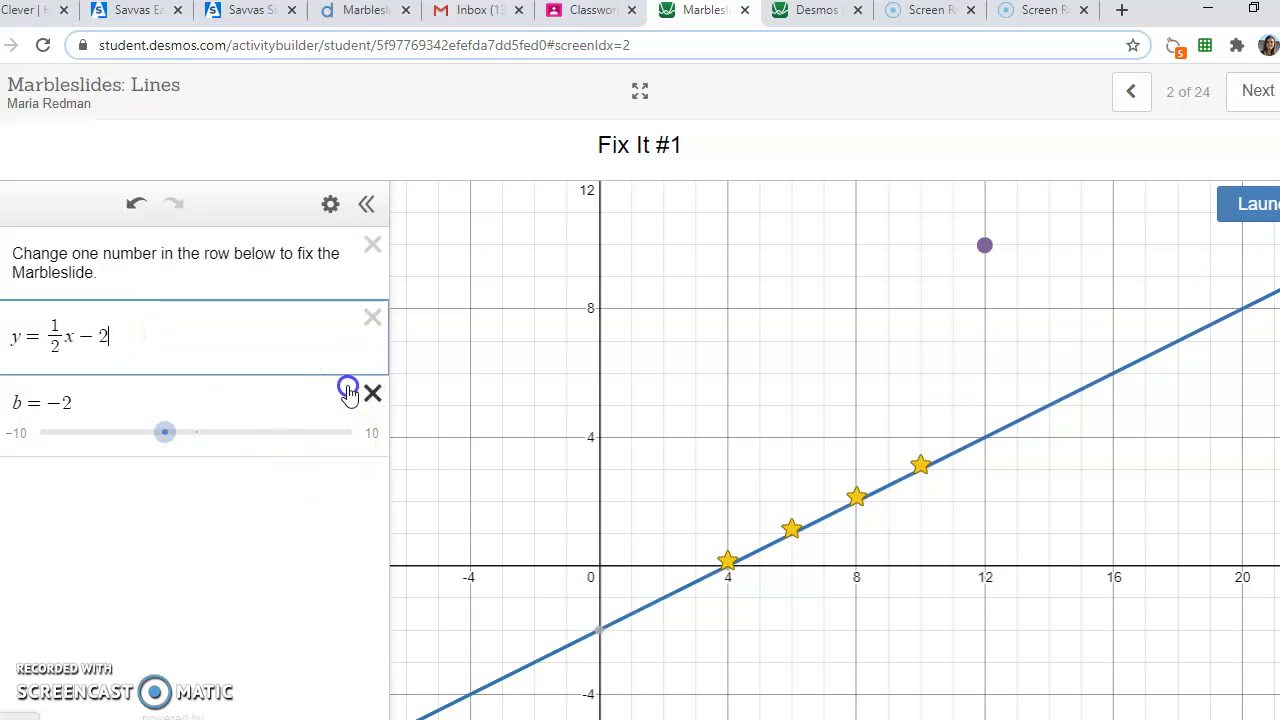
Launch the marbles on Fix It #1 and advance past the Reset instructions to Fix It #2.
left_click(1226, 211)
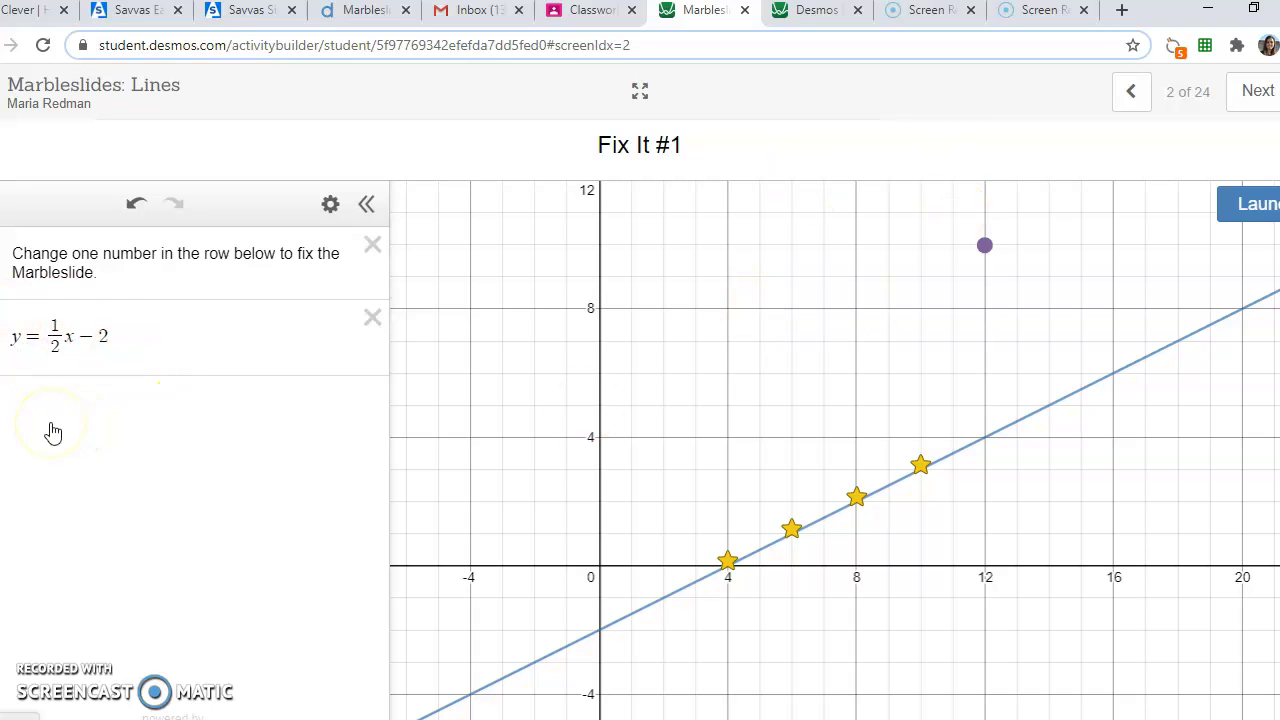
left_click(1253, 88)
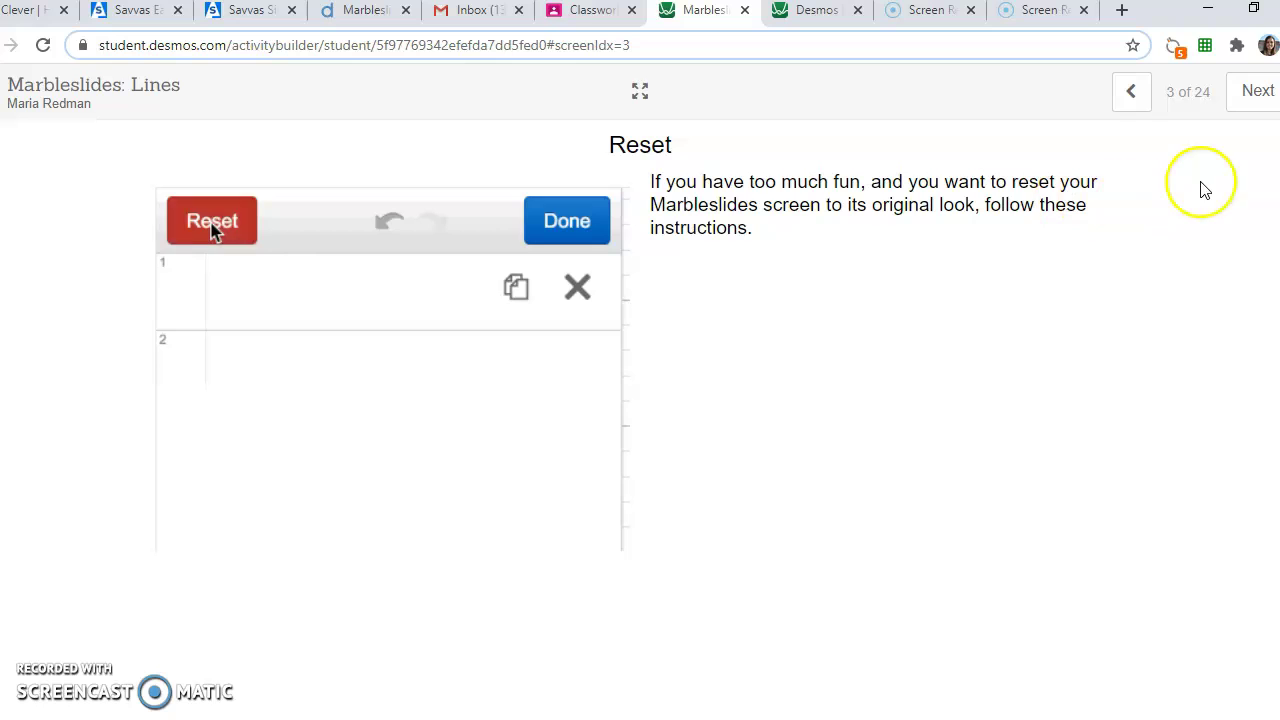
left_click(1250, 93)
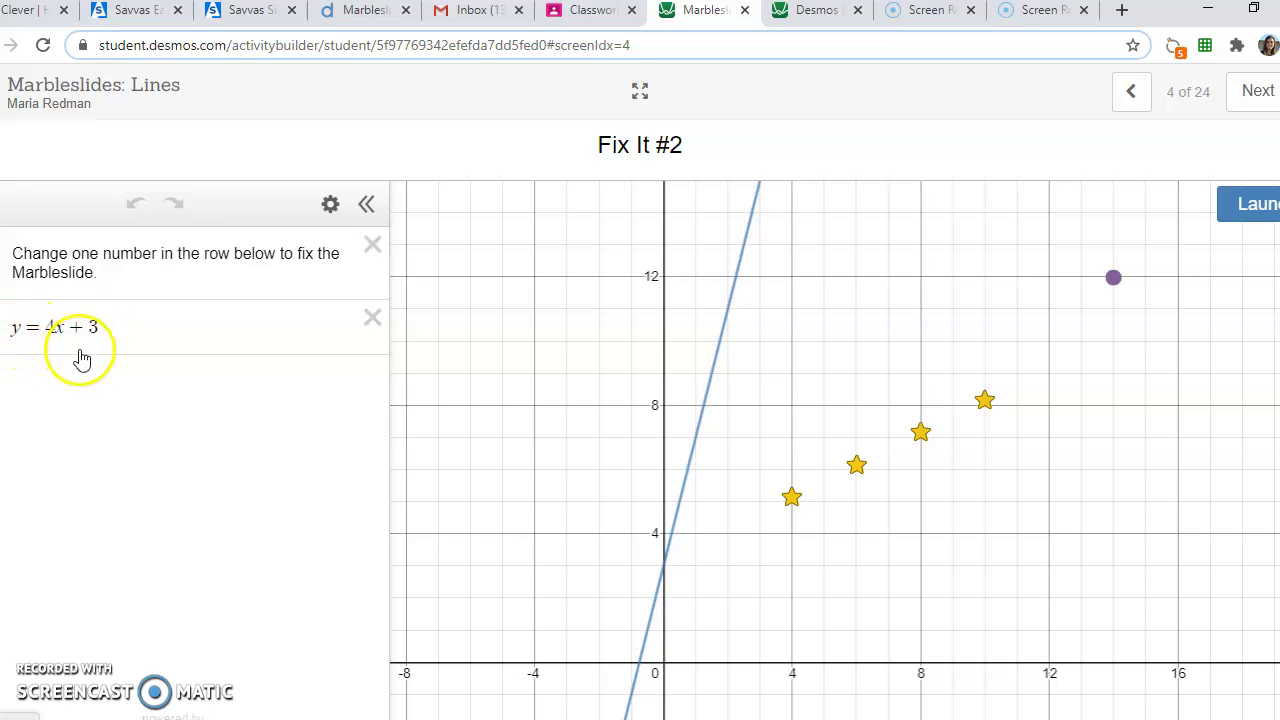
Change the slope in the Fix It #2 equation to 1/2 and launch the marbles.
left_click(57, 325)
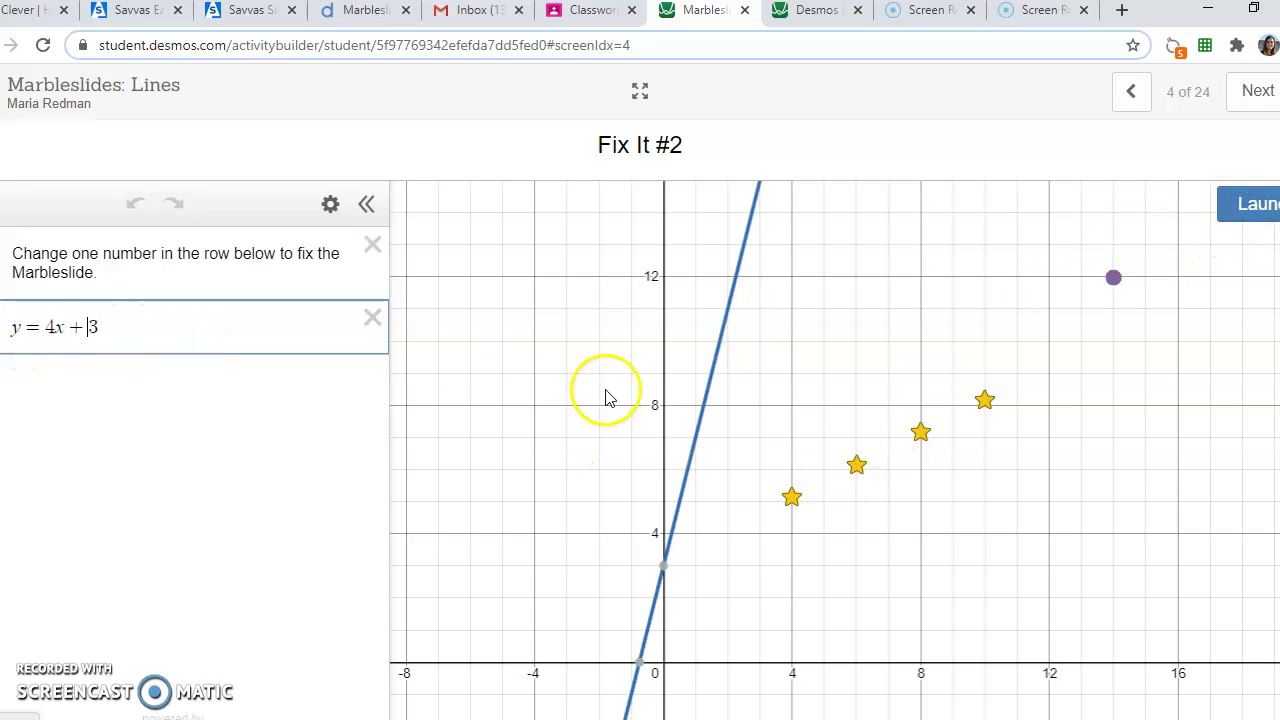
left_click(57, 322)
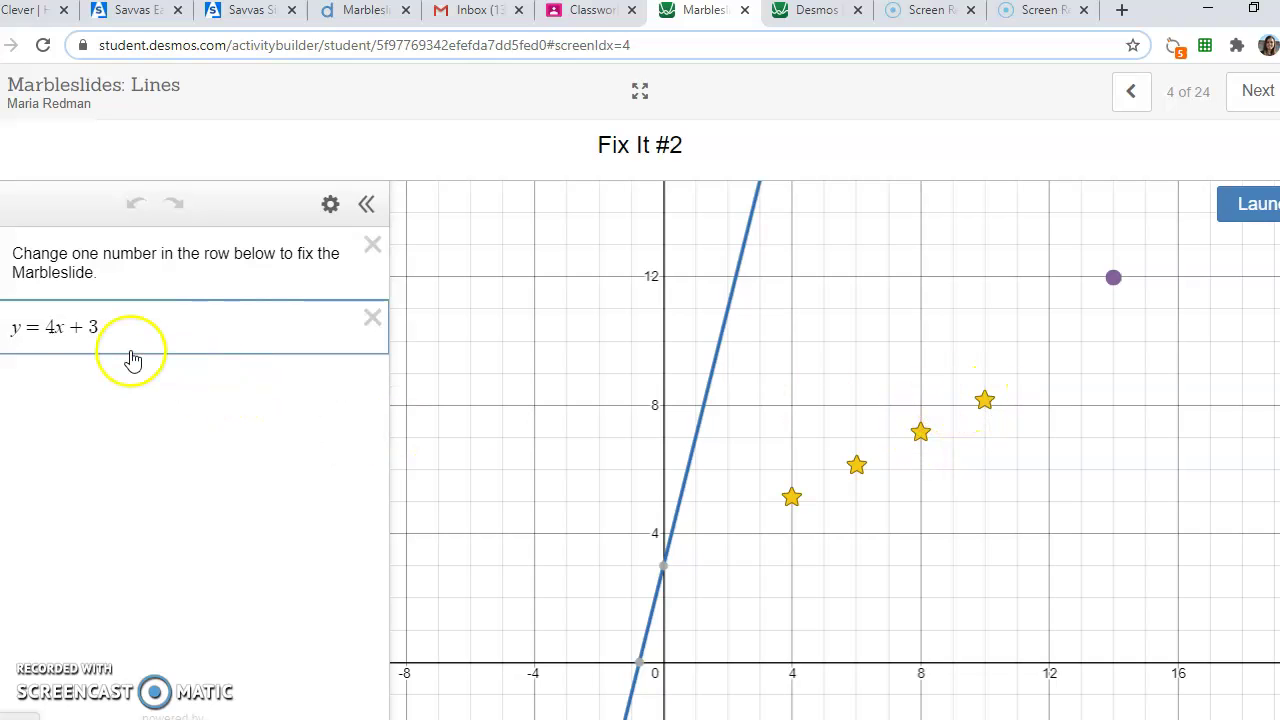
key("BackSpace")
type("1/2")
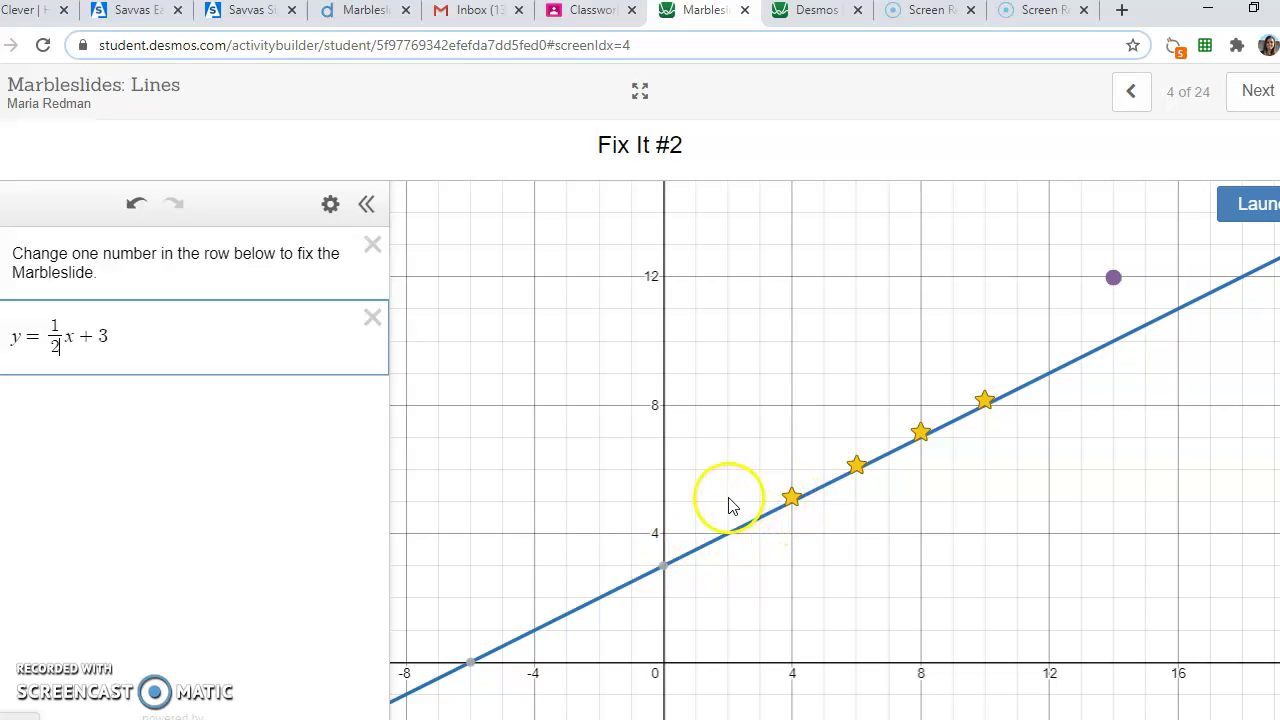
mouse_move(672, 573)
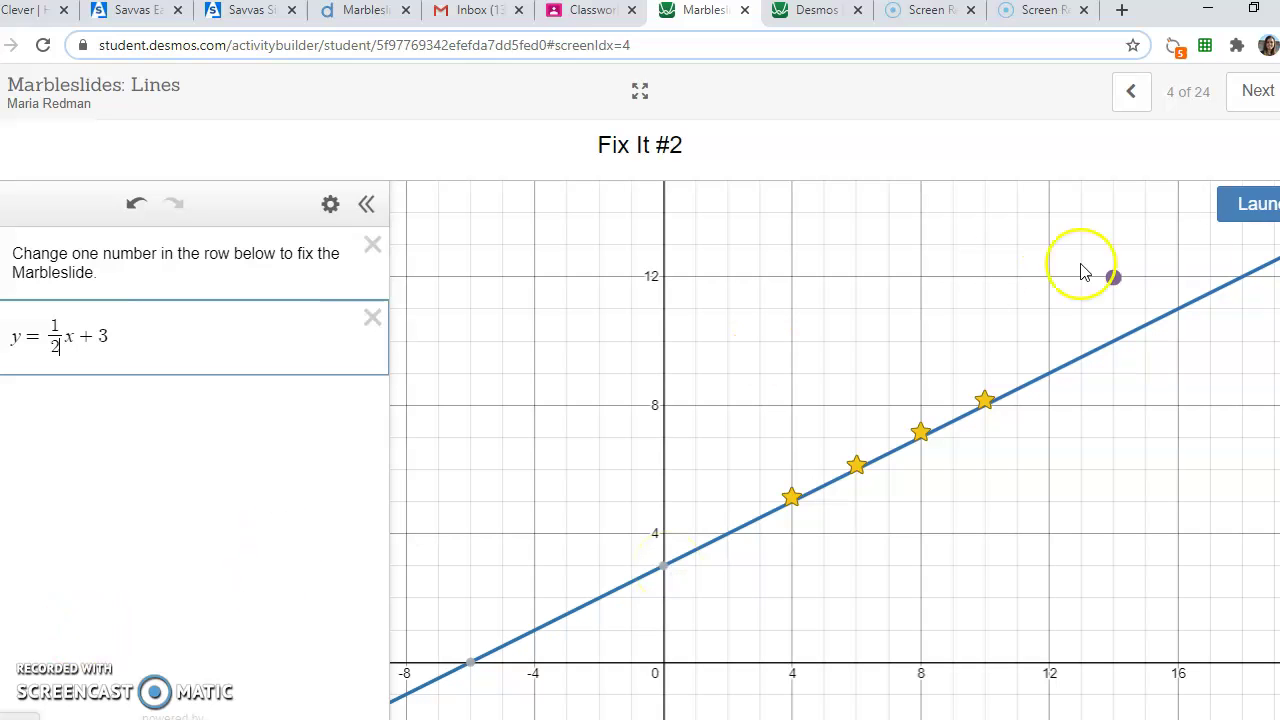
left_click(1250, 212)
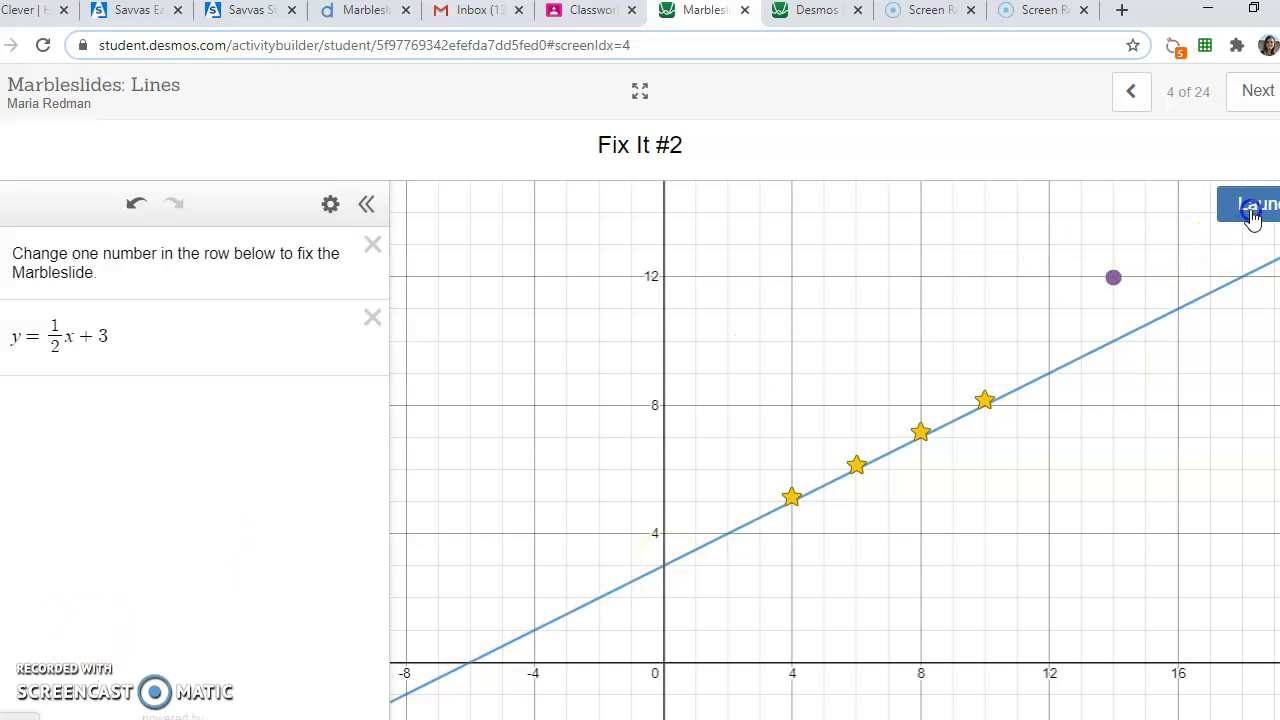
Advance to Fix It #3 and launch the marbles along the original line.
left_click(1255, 92)
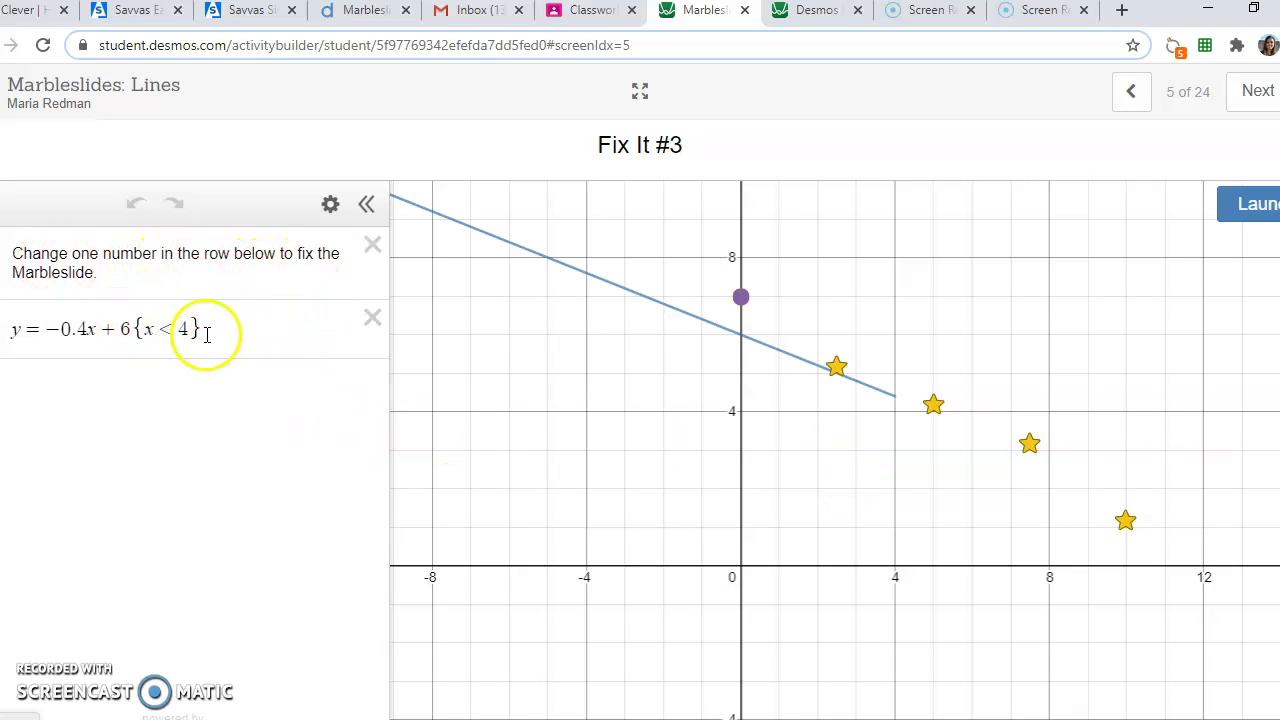
left_click(1230, 204)
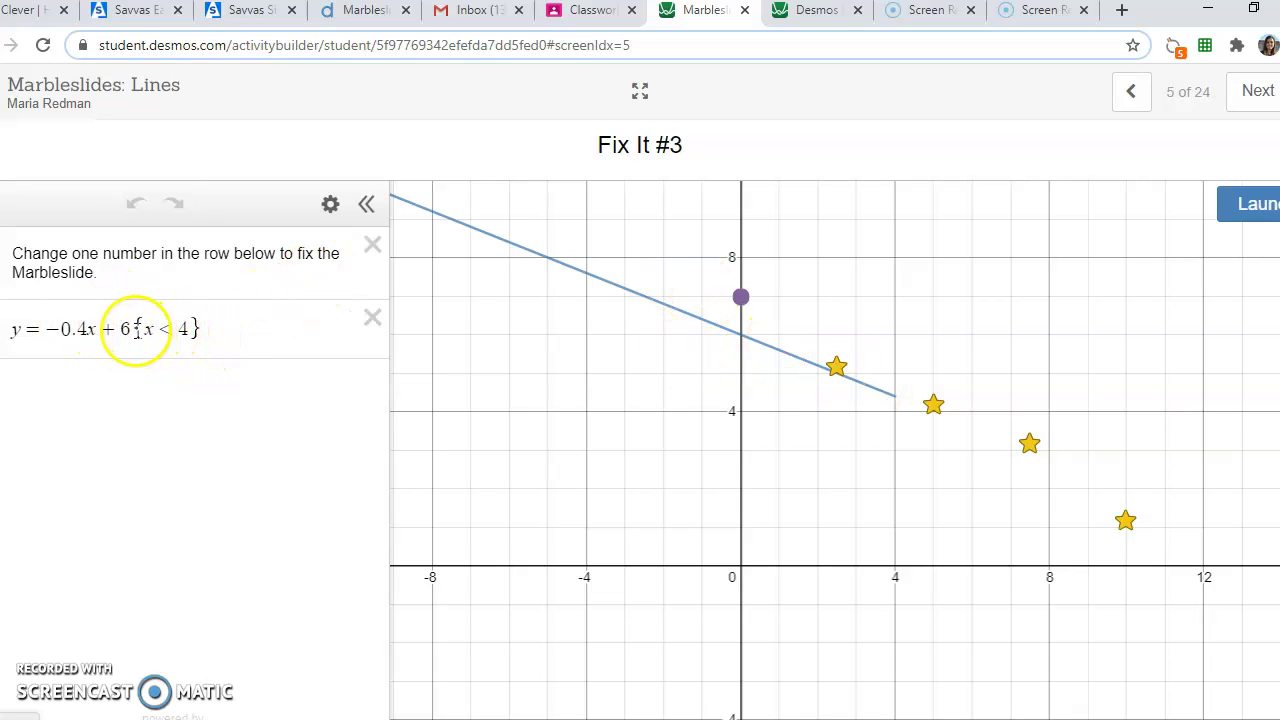
Replace the domain restriction at the end of the Fix It #3 equation with {x < 8} and launch the marbles.
left_click_drag(137, 329, 238, 316)
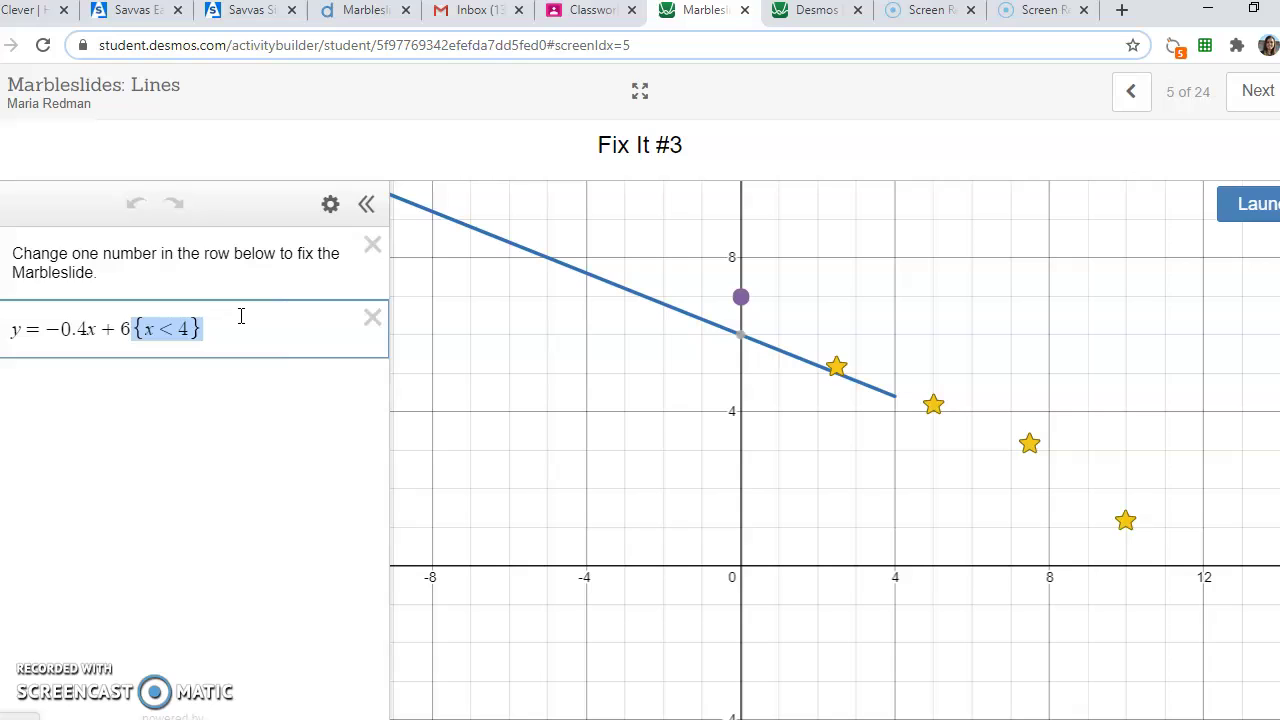
mouse_move(241, 316)
left_mouse_down()
mouse_move(191, 321)
mouse_move(170, 365)
mouse_move(160, 338)
mouse_move(135, 329)
left_mouse_up()
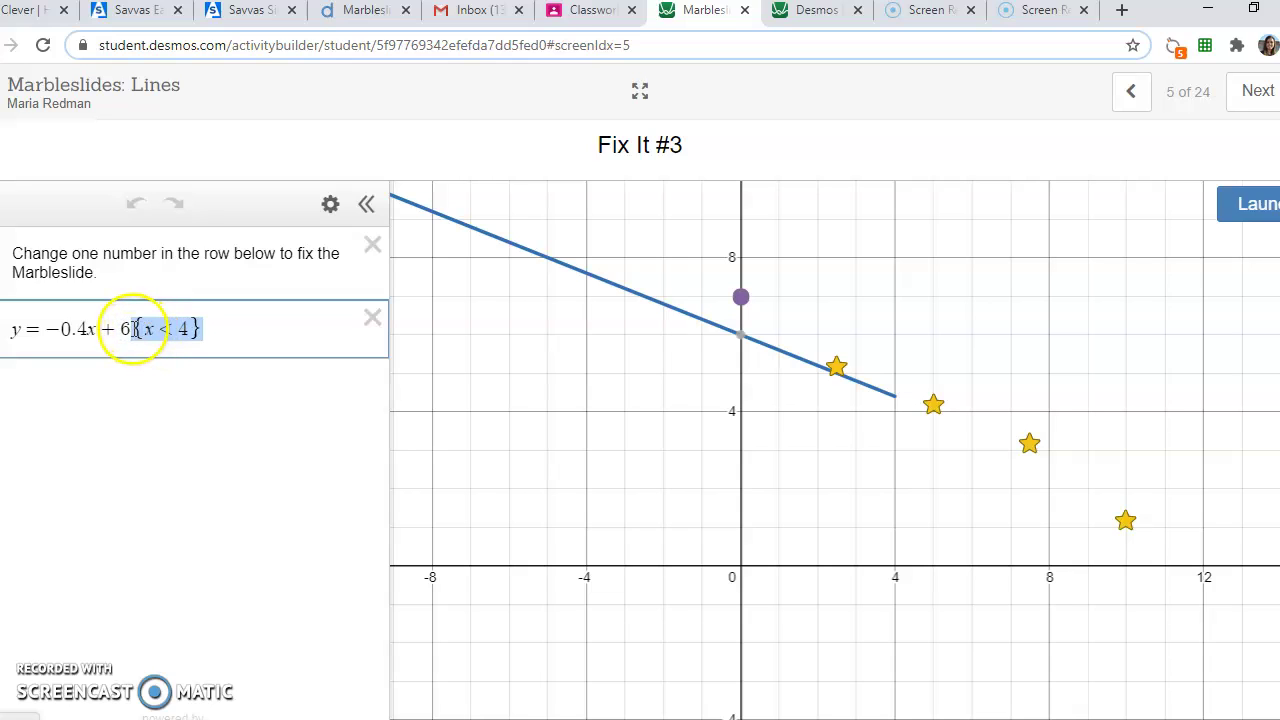
mouse_move(135, 329)
left_mouse_down()
mouse_move(214, 329)
mouse_move(159, 317)
left_mouse_up()
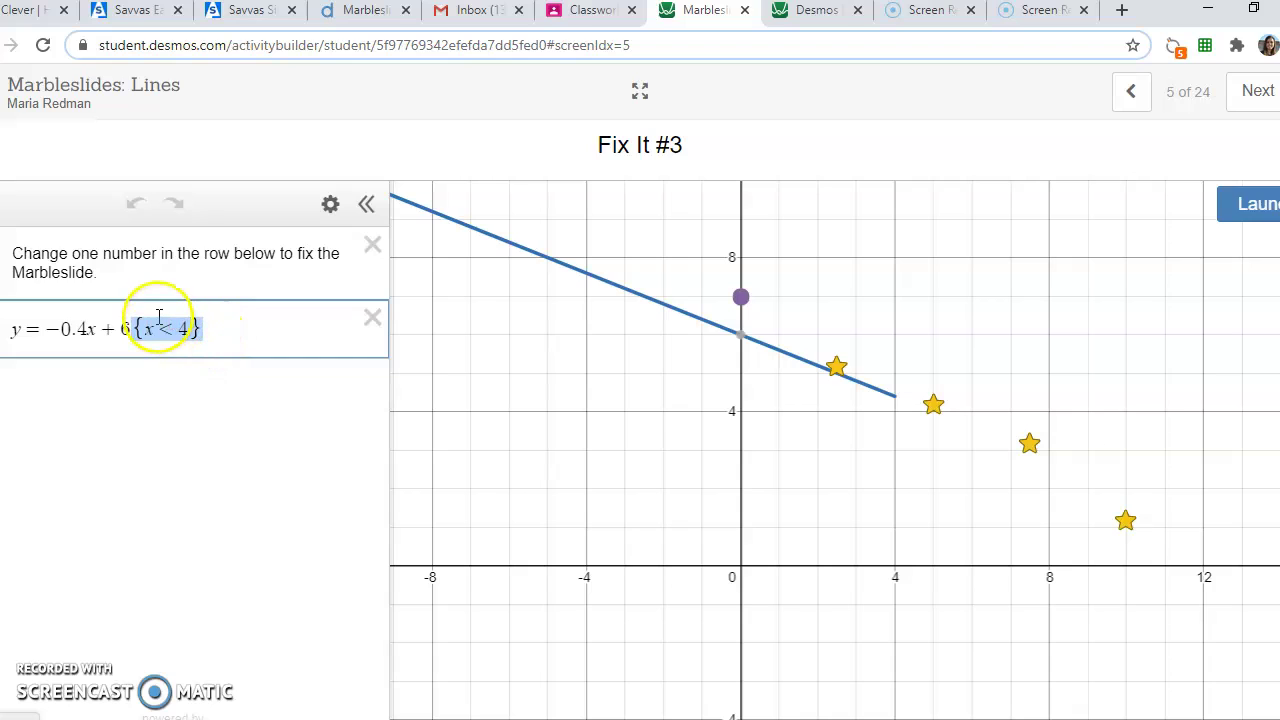
left_click(240, 334)
key("BackSpace")
key("BackSpace")
key("BackSpace")
key("BackSpace")
key("BackSpace")
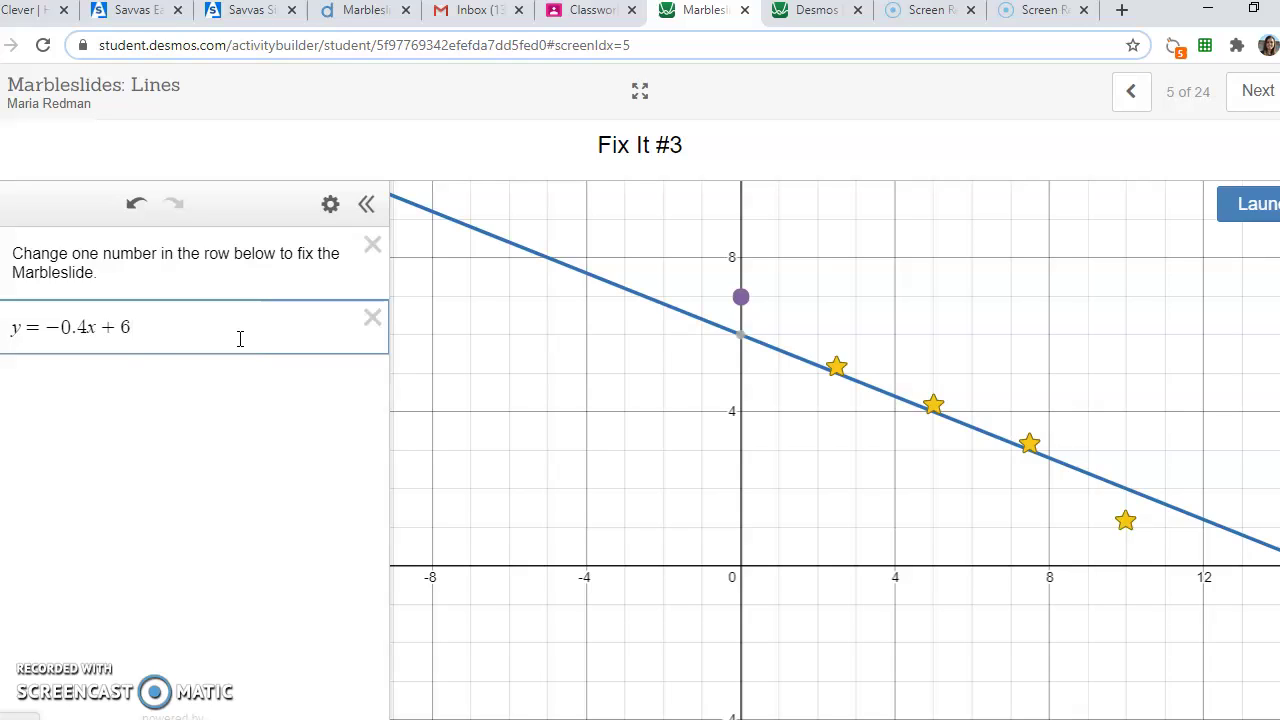
type("{x ")
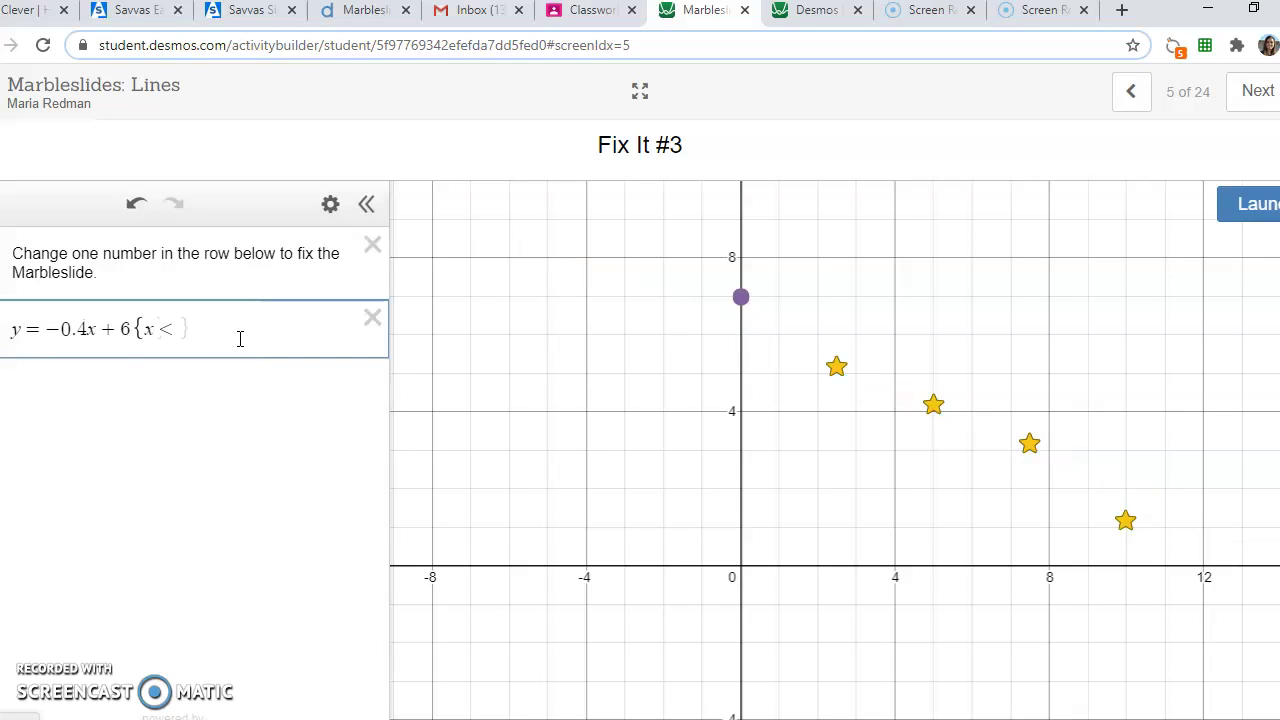
type("< 8")
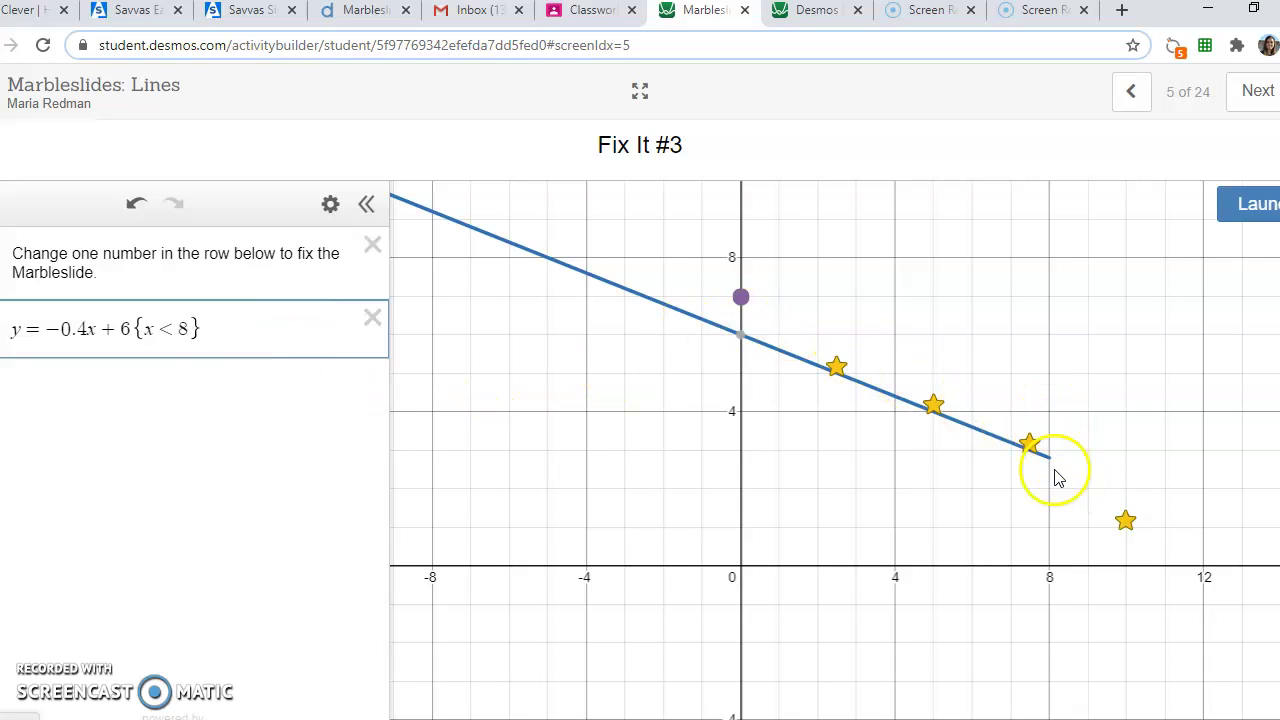
left_click(1255, 205)
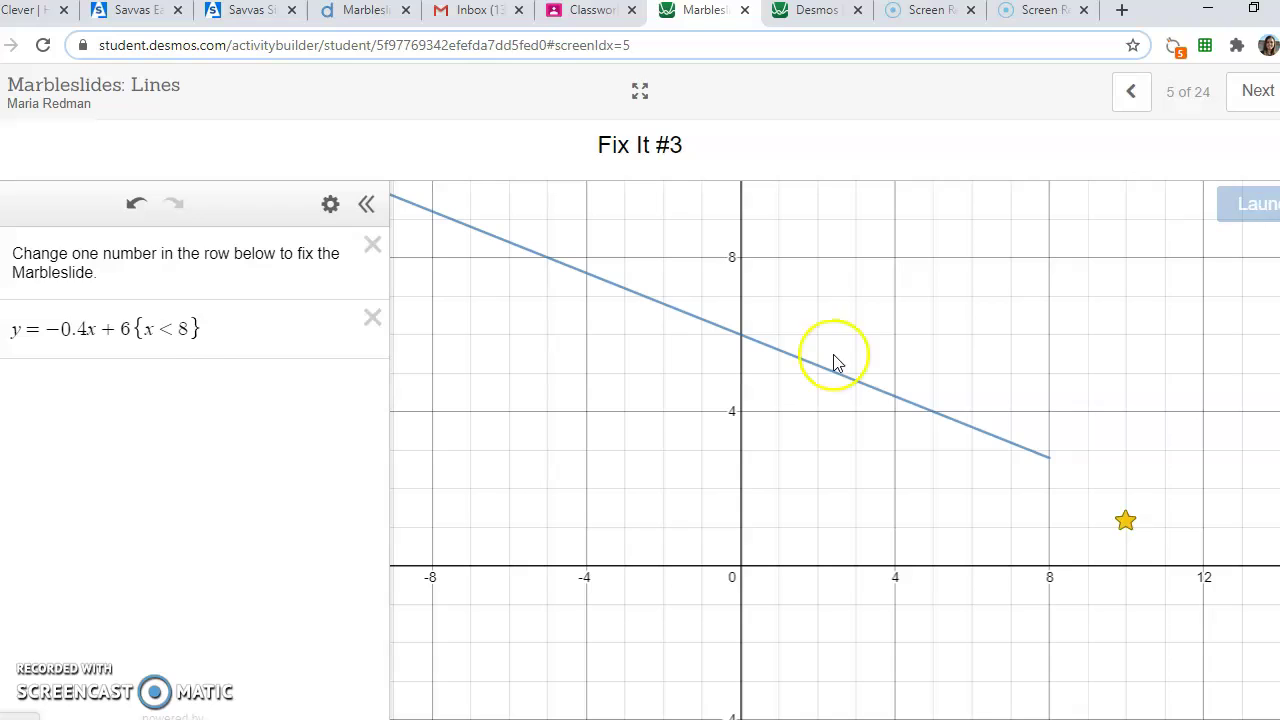
Delete the domain restriction from the end of the Fix It #3 equation, leaving y = −0.4x + 6.
left_click(189, 332)
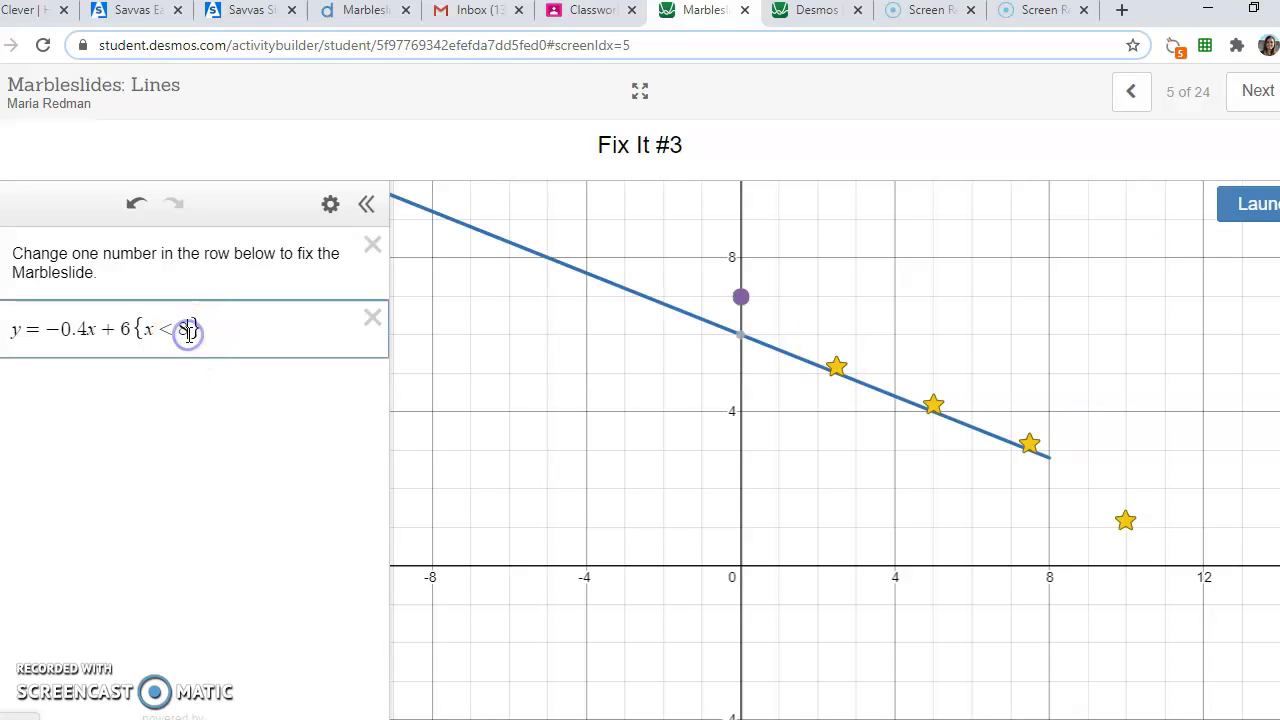
key("BackSpace")
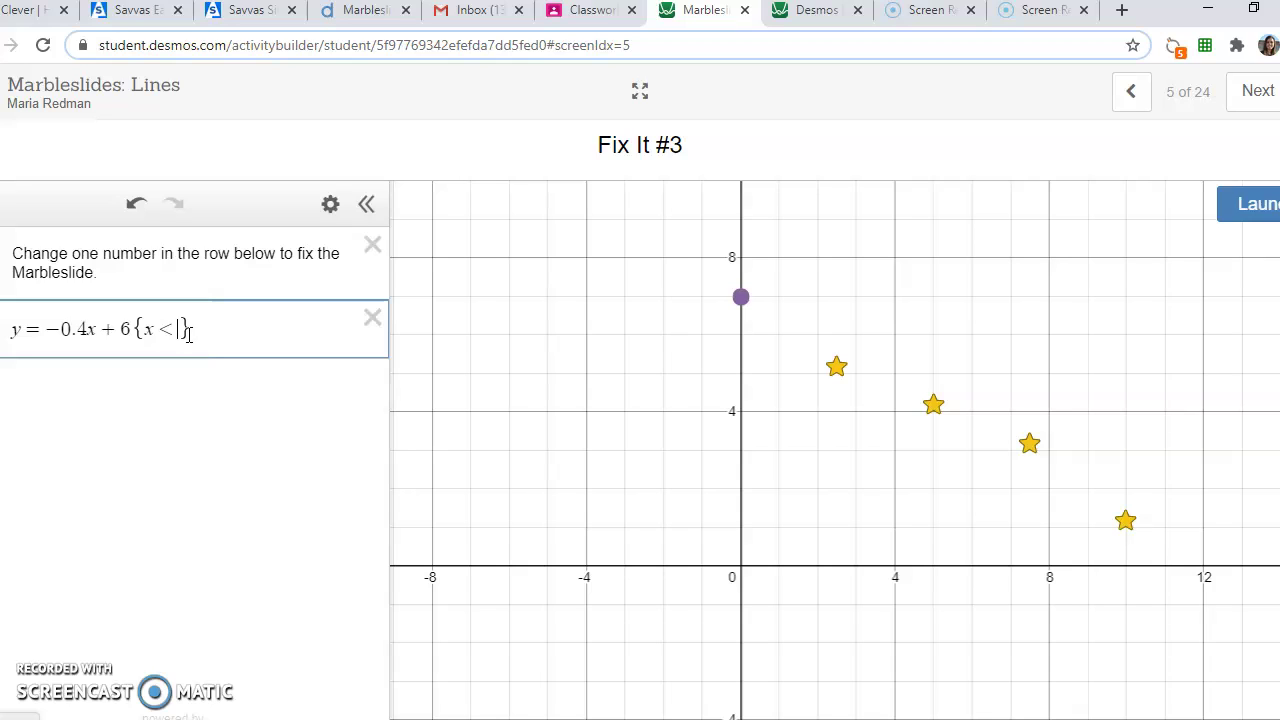
key("BackSpace")
key("BackSpace")
key("BackSpace")
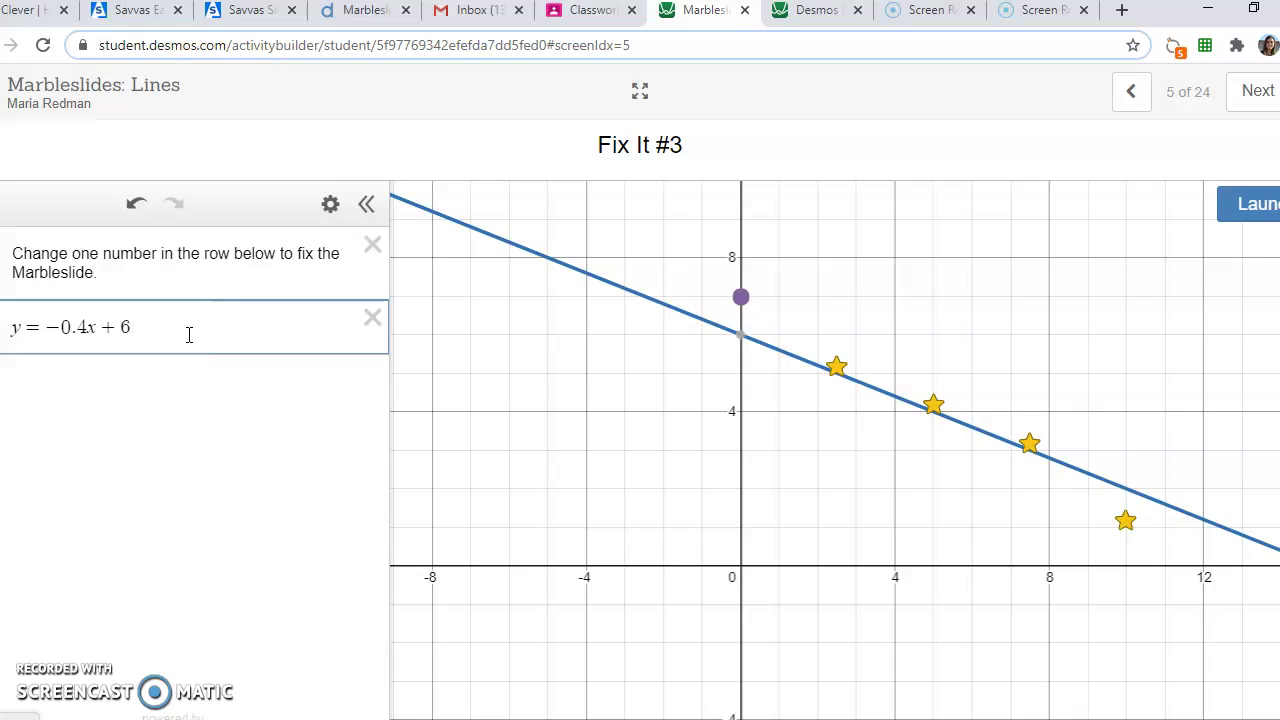
type("{")
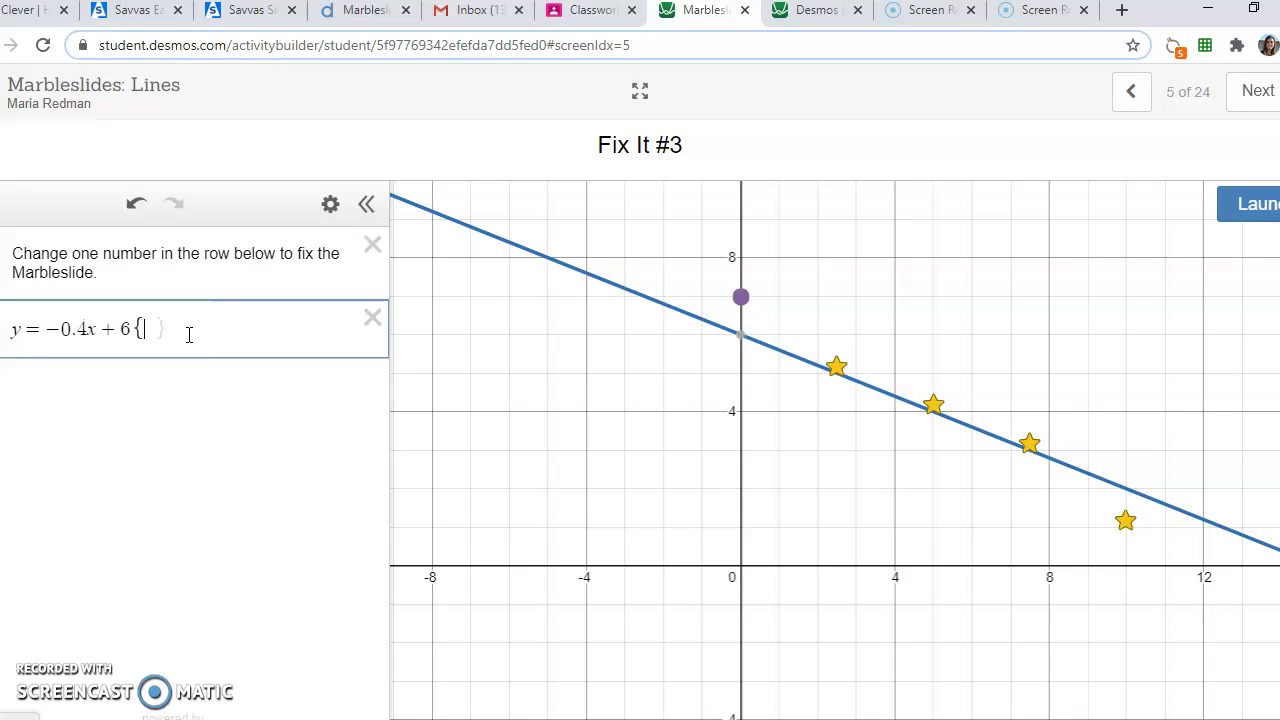
key("BackSpace")
type("{")
key("BackSpace")
type("{")
key("BackSpace")
type("{")
key("BackSpace")
type("(")
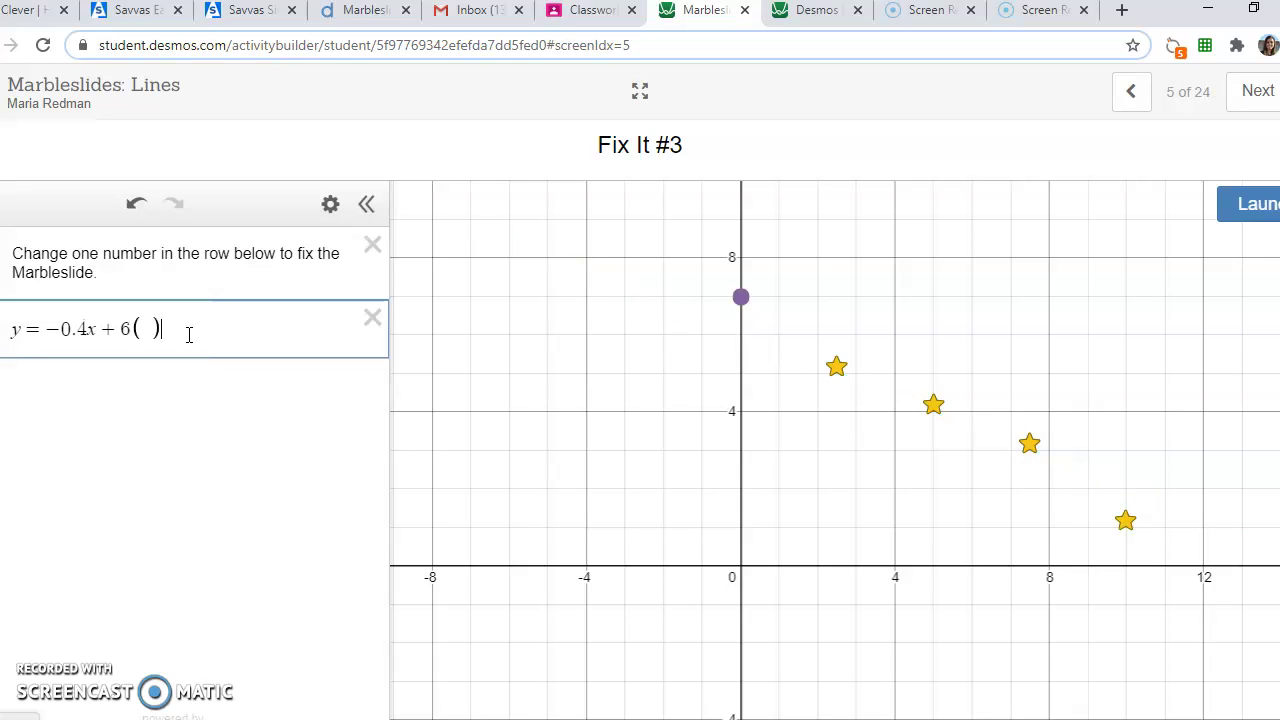
key("BackSpace")
Add the domain restriction {x ≤ 4} to the end of the Fix It #3 equation.
type("{x")
key("BackSpace")
type("c")
key("BackSpace")
key("BackSpace")
type("4")
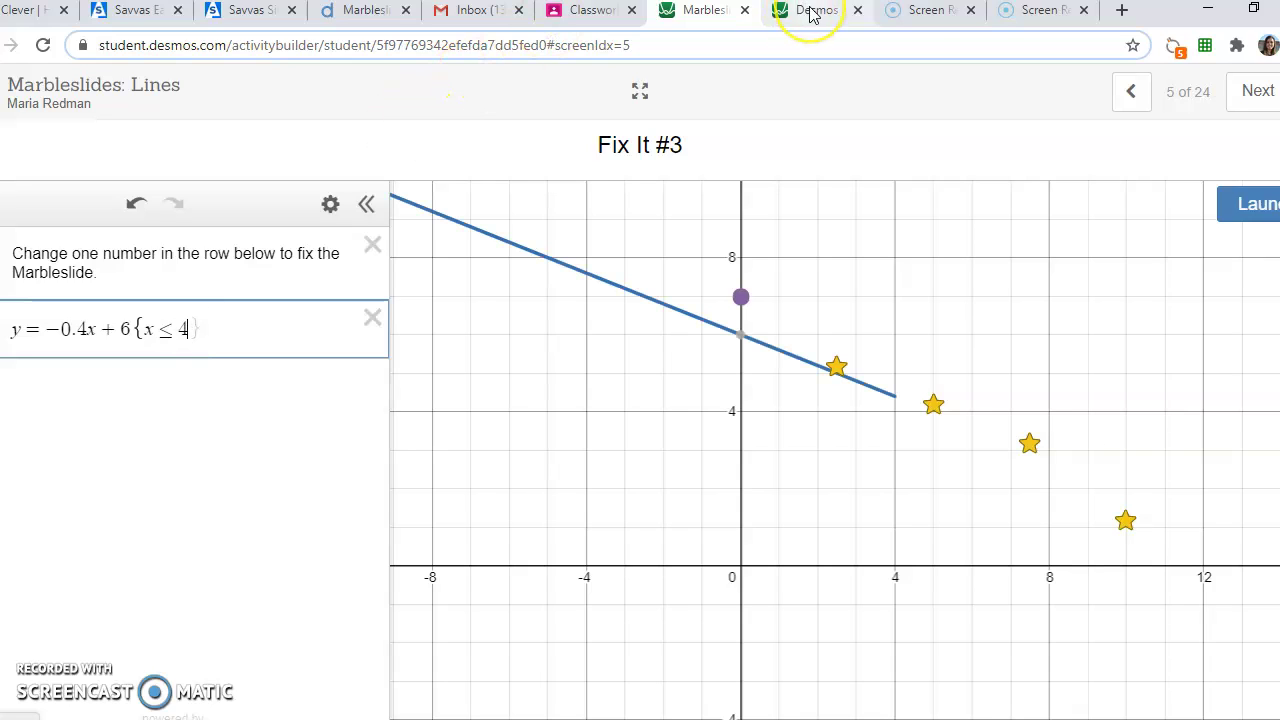
Advance through the activity from Fix It #3 past the Predict and Verify screens to Predict #4.
left_click(1262, 94)
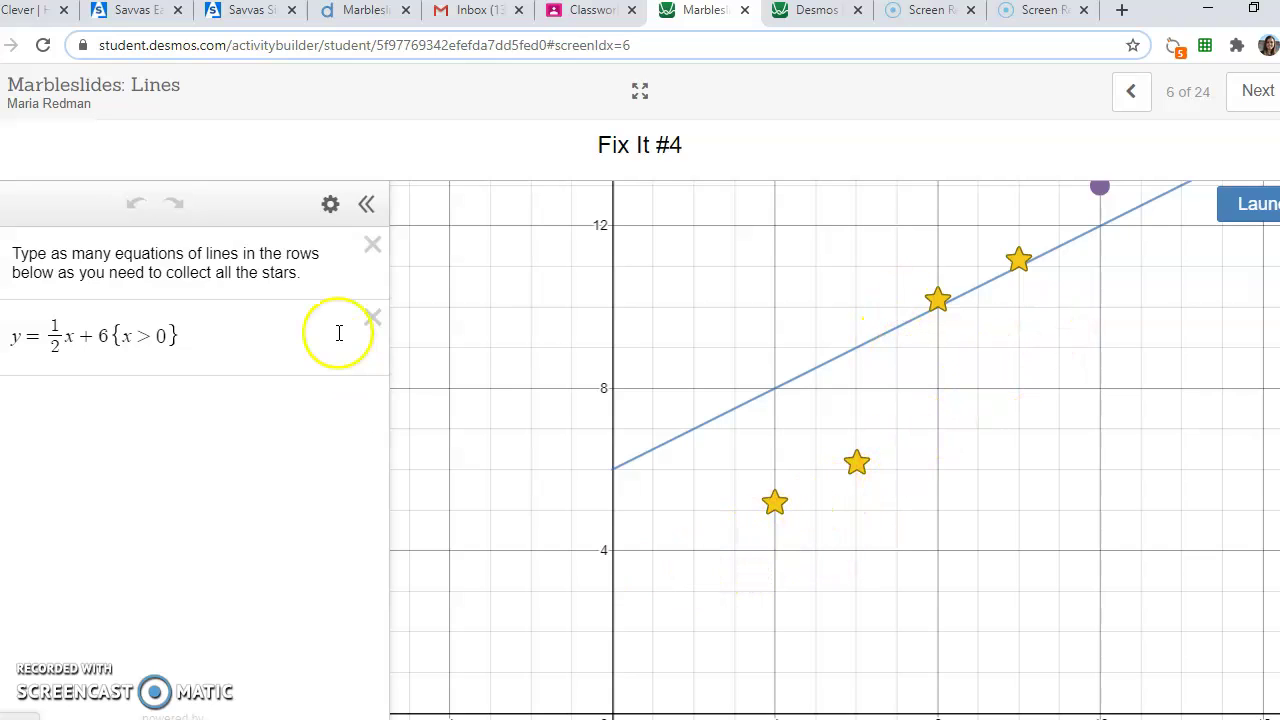
left_click(1257, 92)
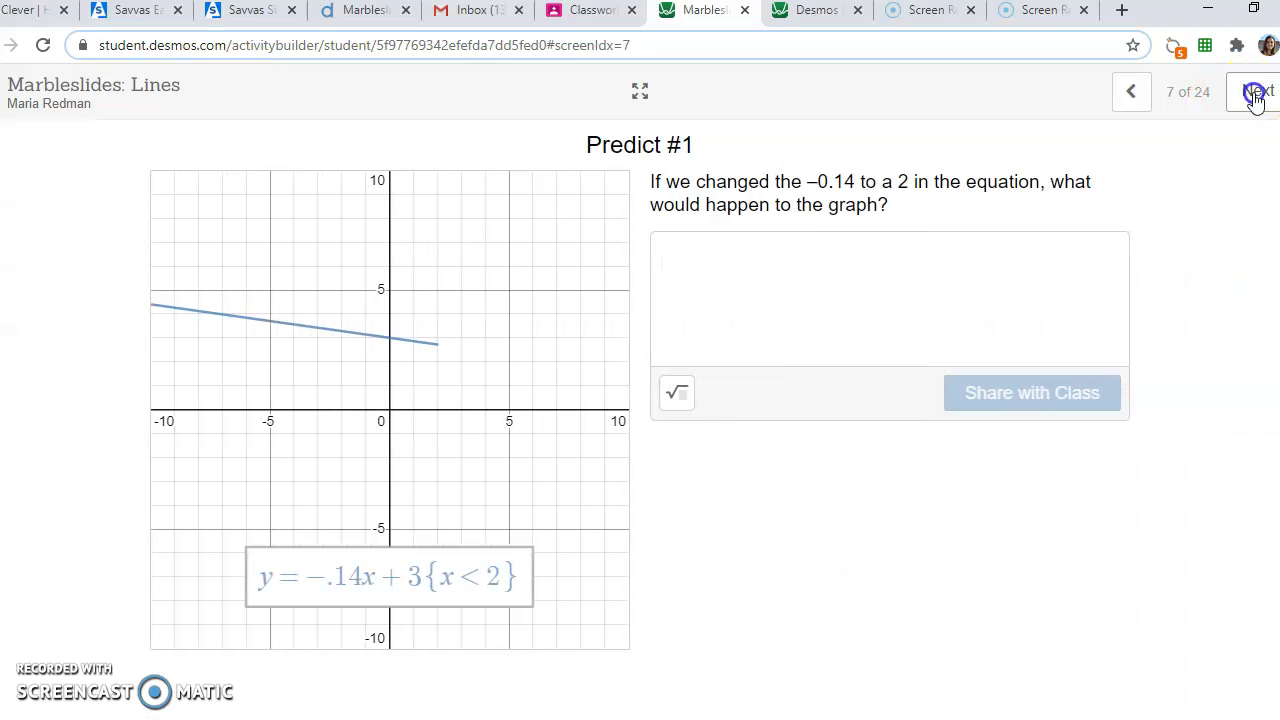
left_click(1255, 95)
left_click(1255, 95)
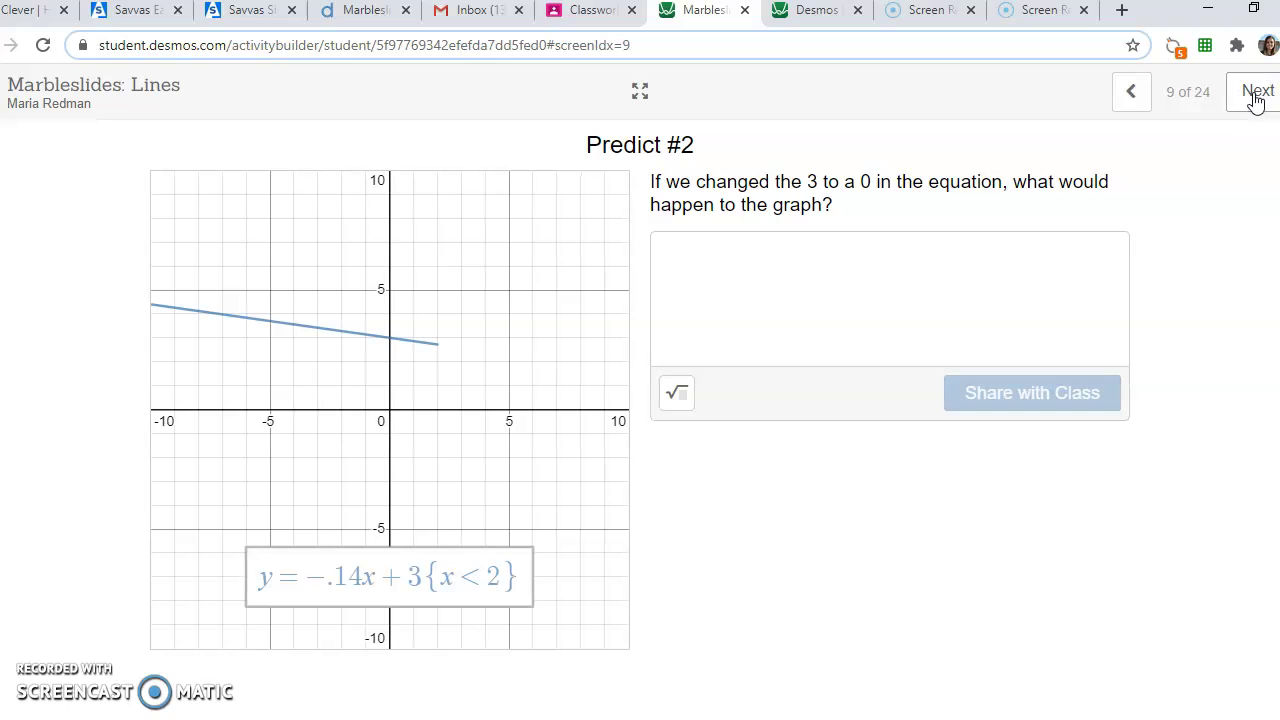
left_click(1255, 95)
left_click(1255, 95)
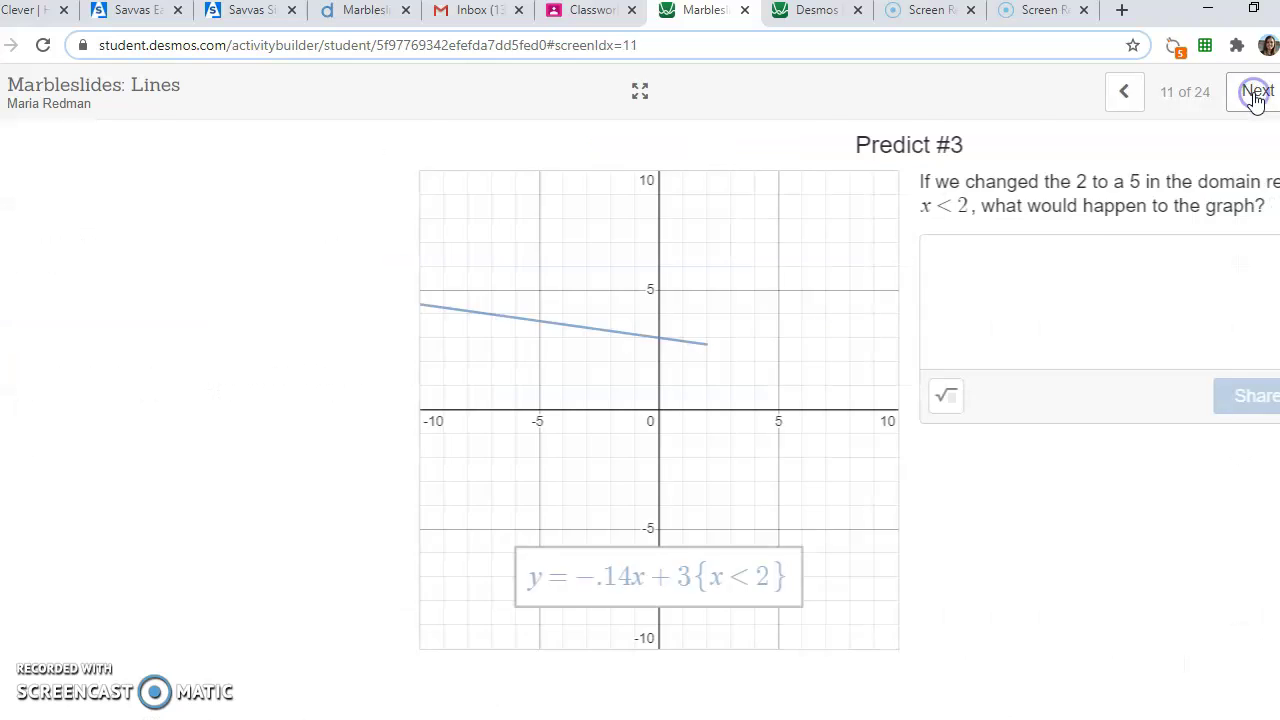
left_click(1255, 95)
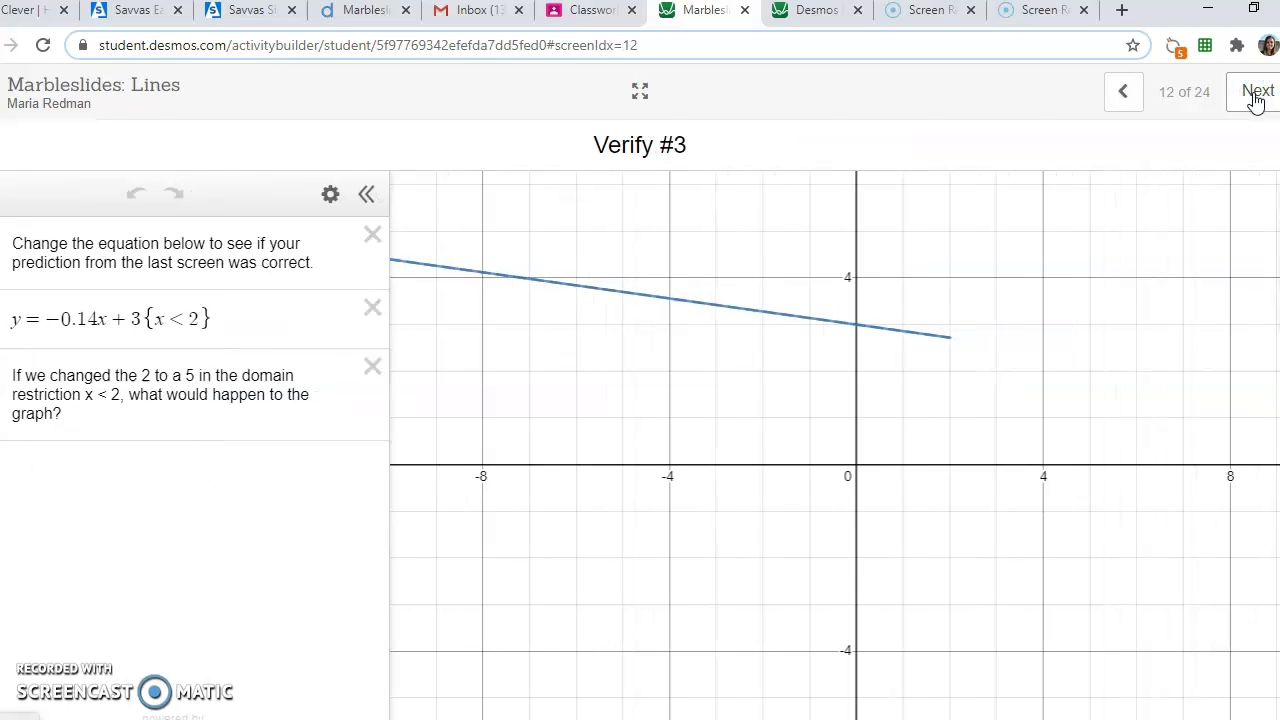
left_click(1256, 95)
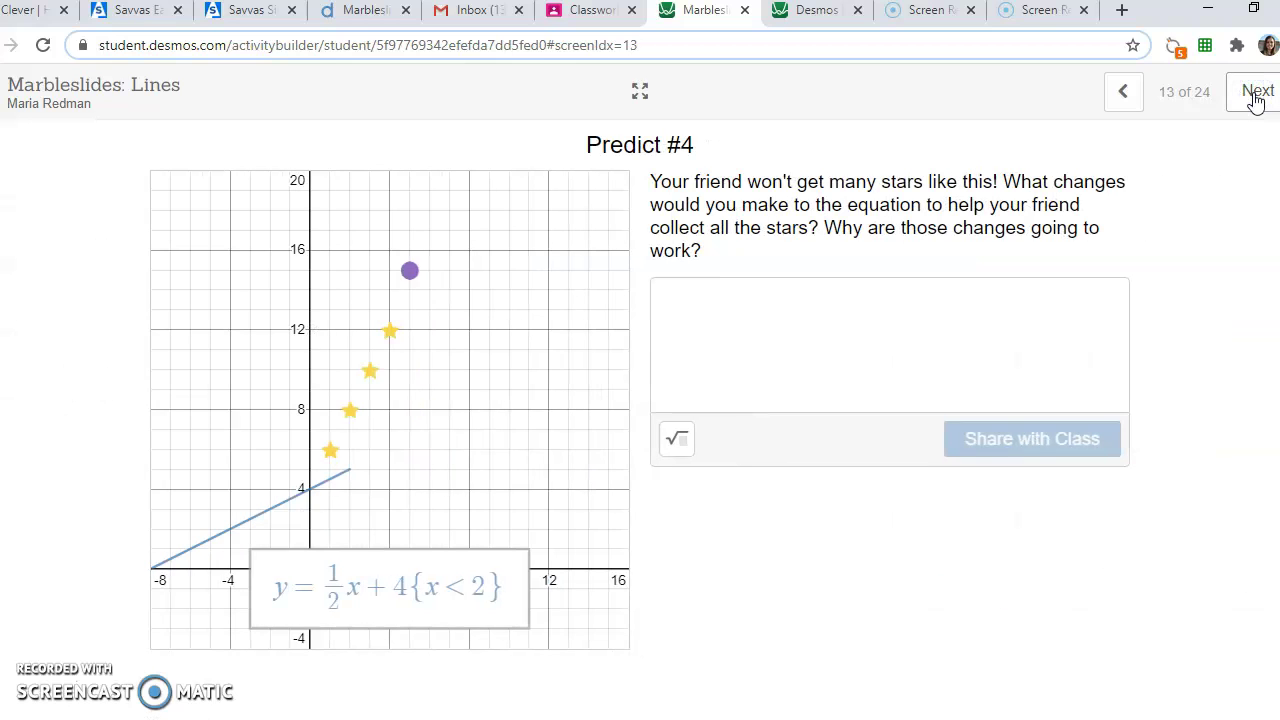